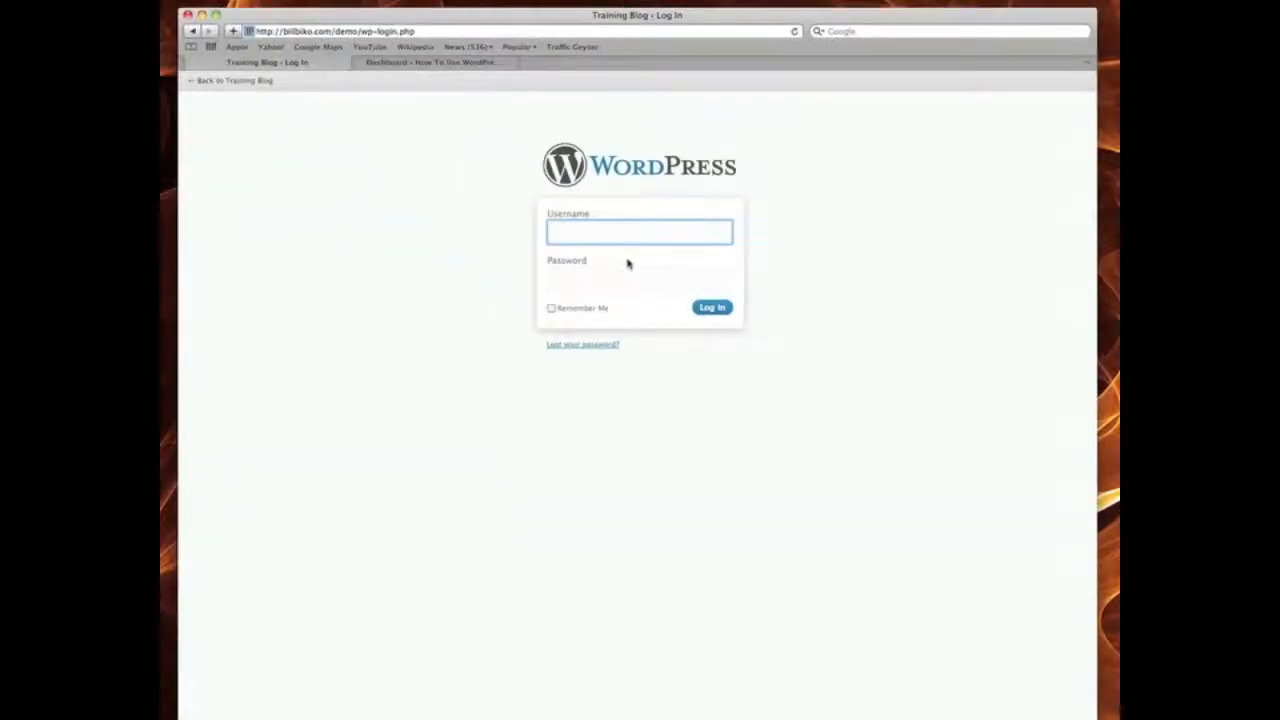
- Log in to Training Blog with the admin username and its password to reach the Dashboard
{"action": "type", "text": "admin"}
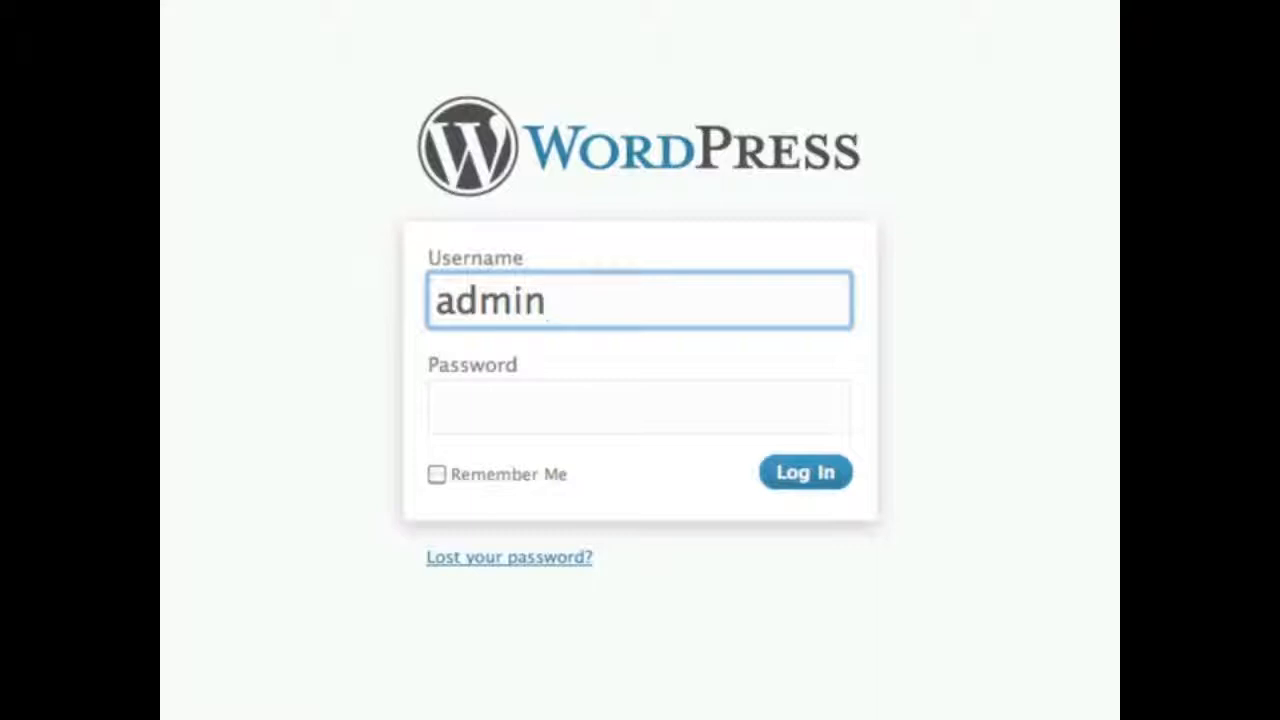
{"action": "key", "text": "Tab"}
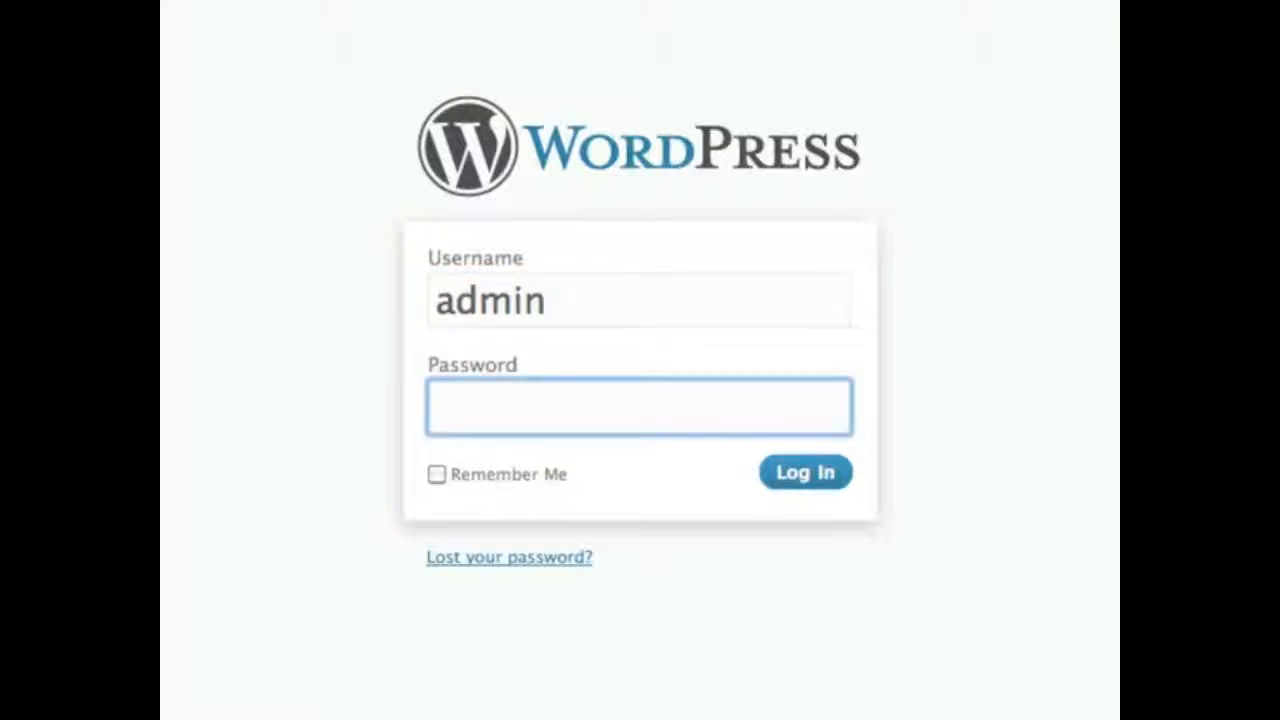
{"action": "type", "text": "•••••••"}
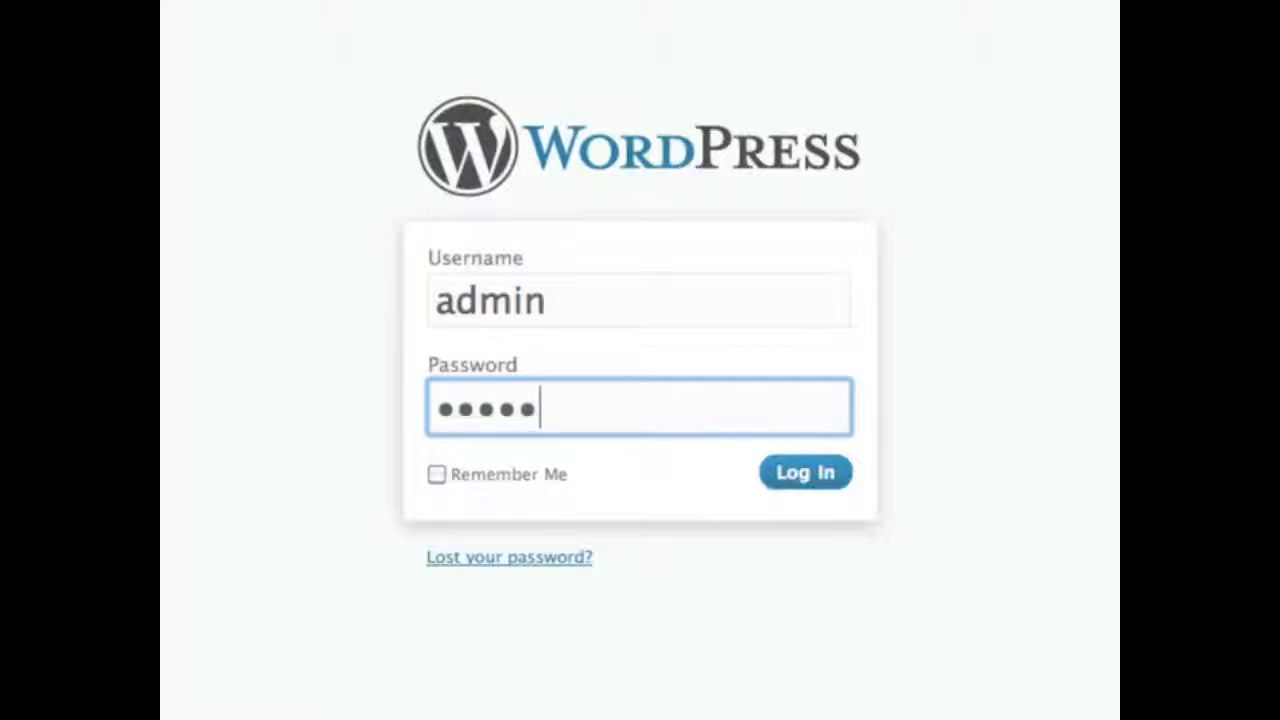
{"action": "type", "text": "•"}
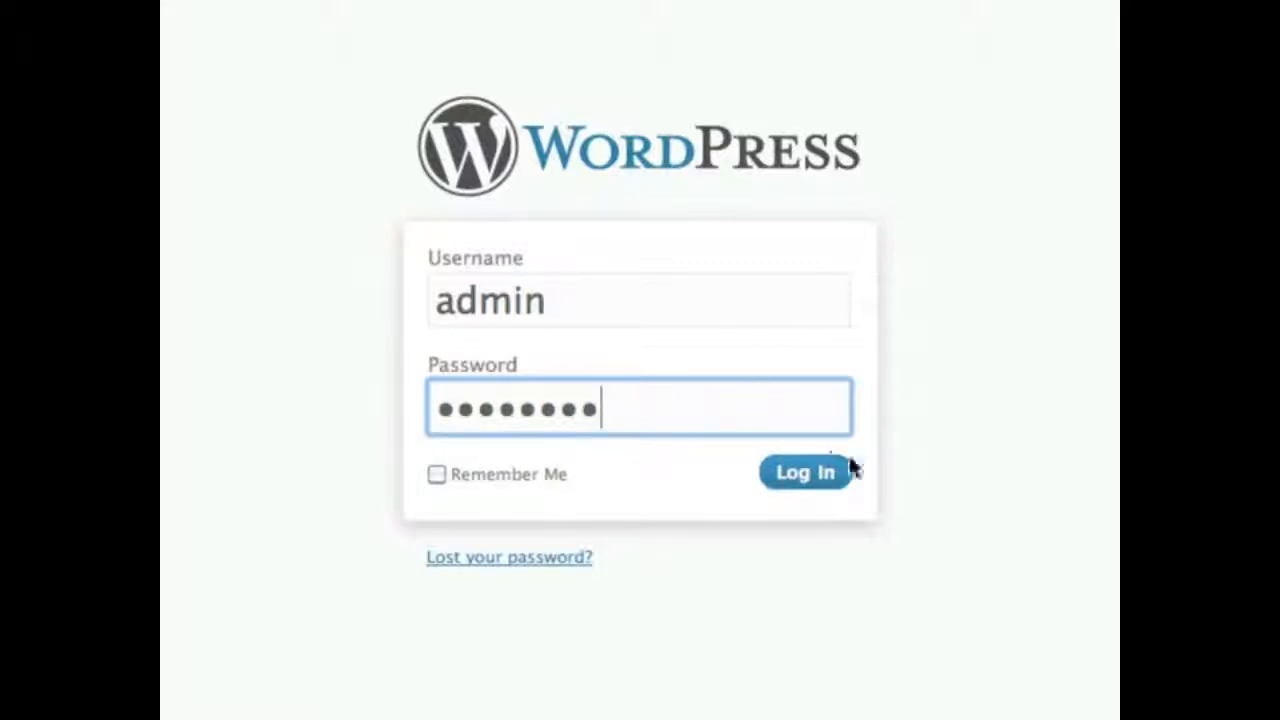
{"action": "left_click", "coordinate": [843, 484]}
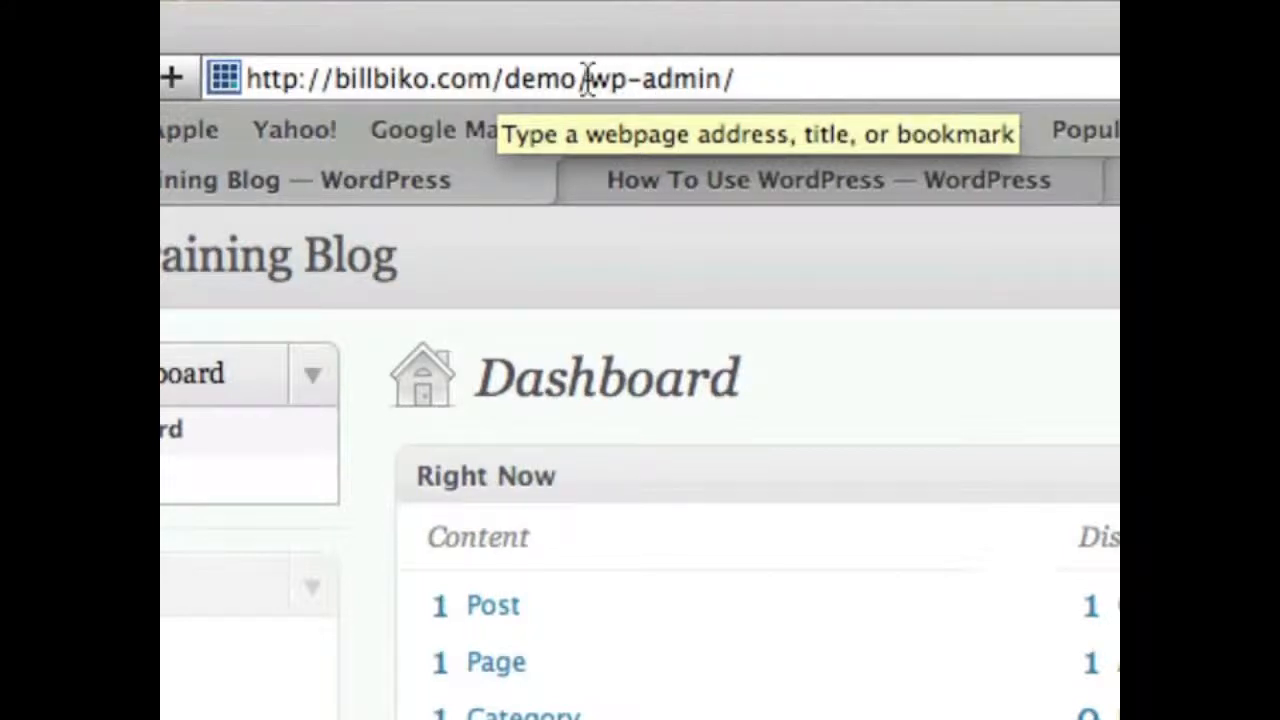
{"action": "left_click_drag", "start_coordinate": [588, 78], "coordinate": [716, 78]}
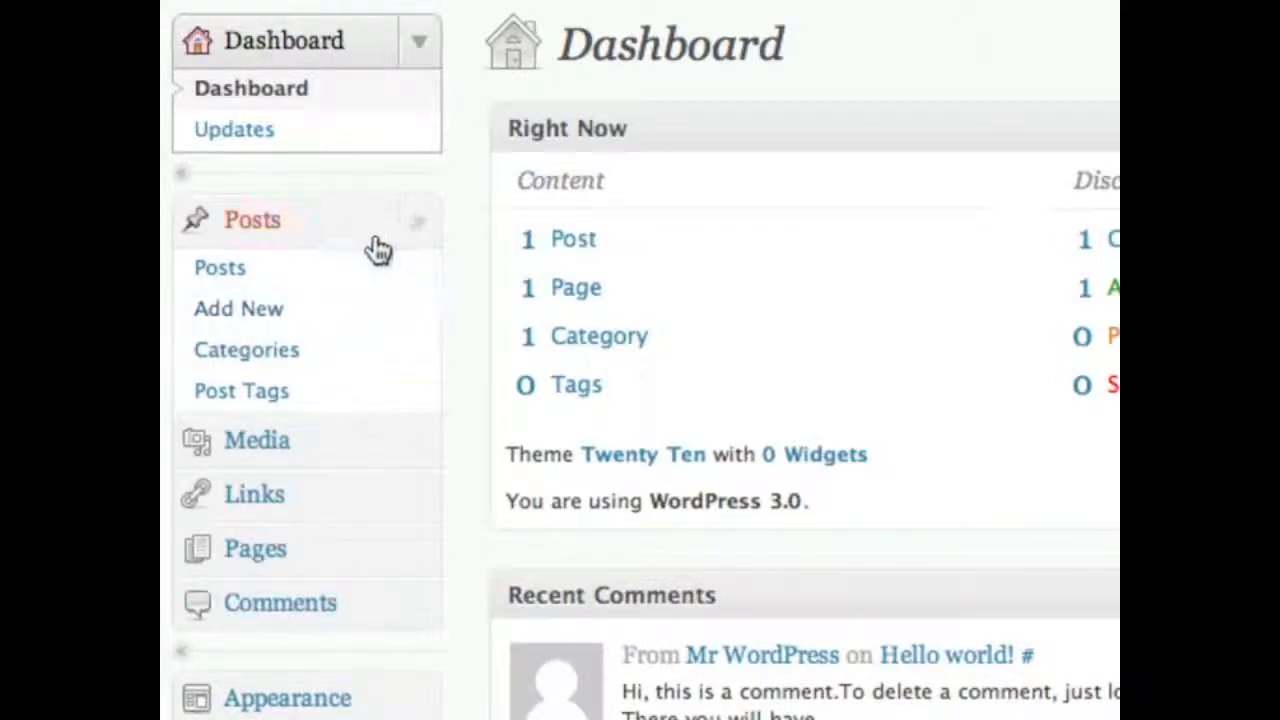
- Collapse the Posts, Dashboard and Settings submenus in the sidebar
{"action": "left_click", "coordinate": [420, 222]}
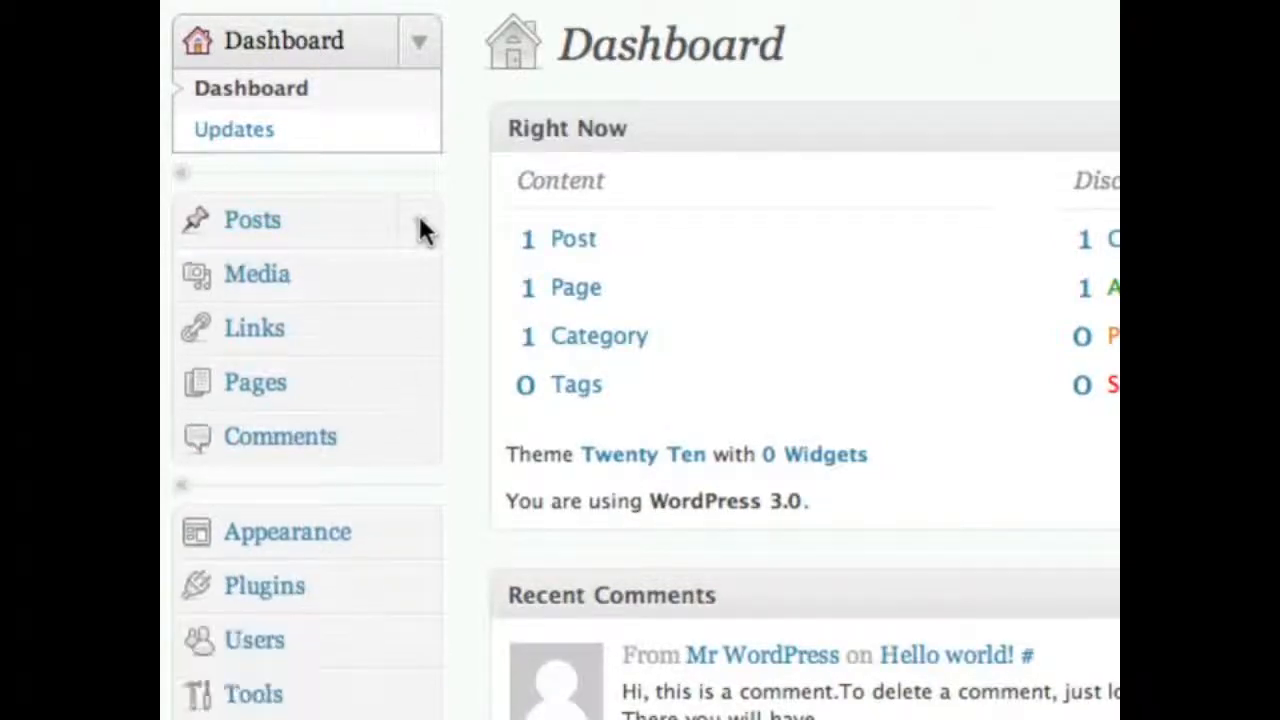
{"action": "left_click", "coordinate": [428, 222]}
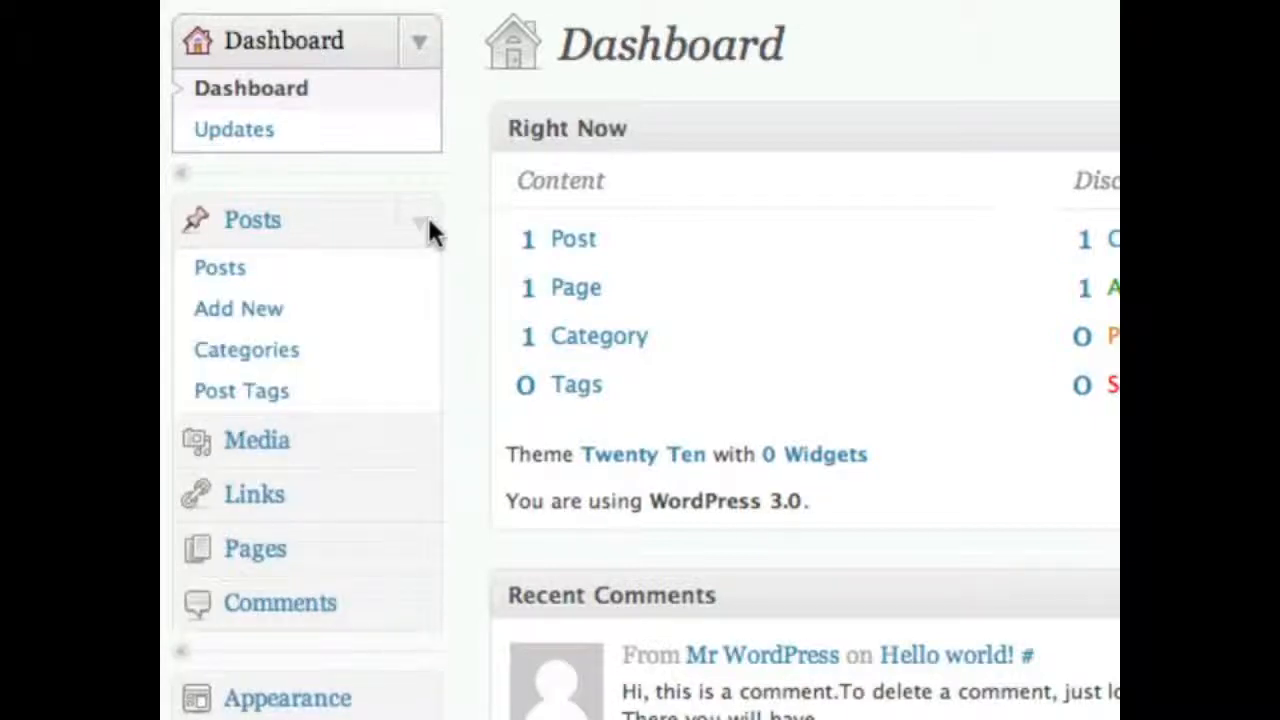
{"action": "left_click", "coordinate": [428, 224]}
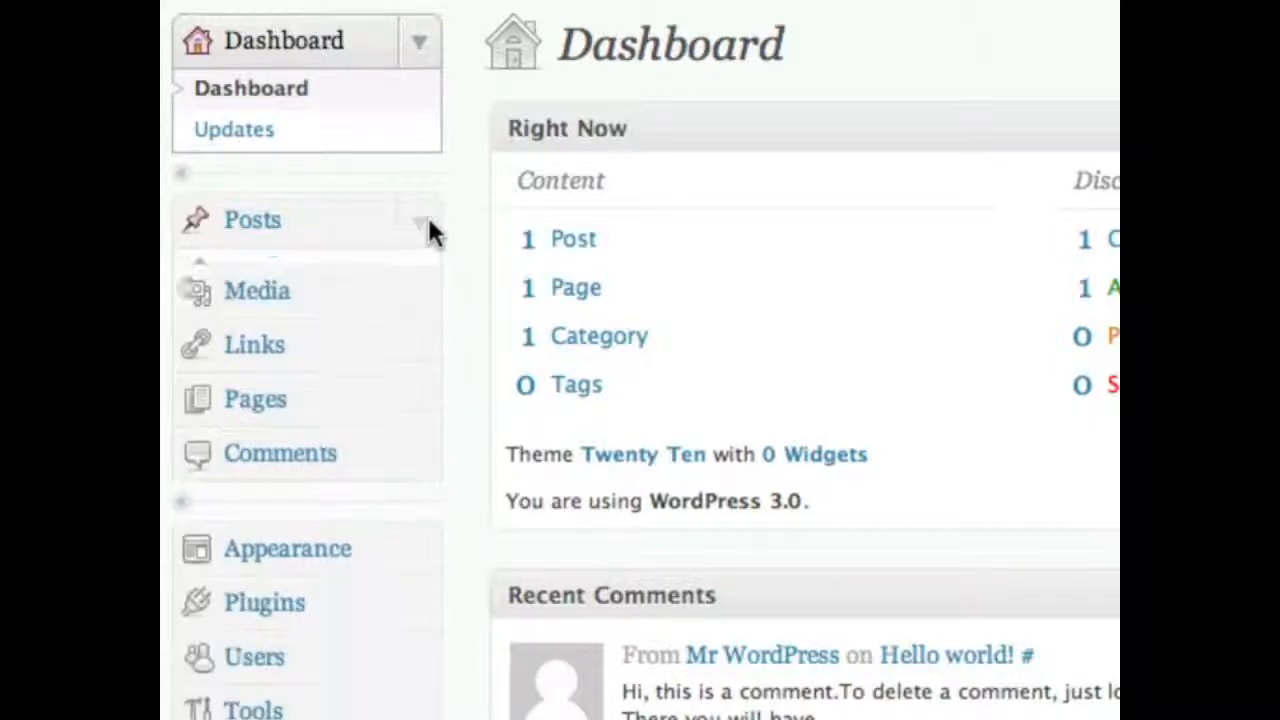
{"action": "left_click", "coordinate": [419, 44]}
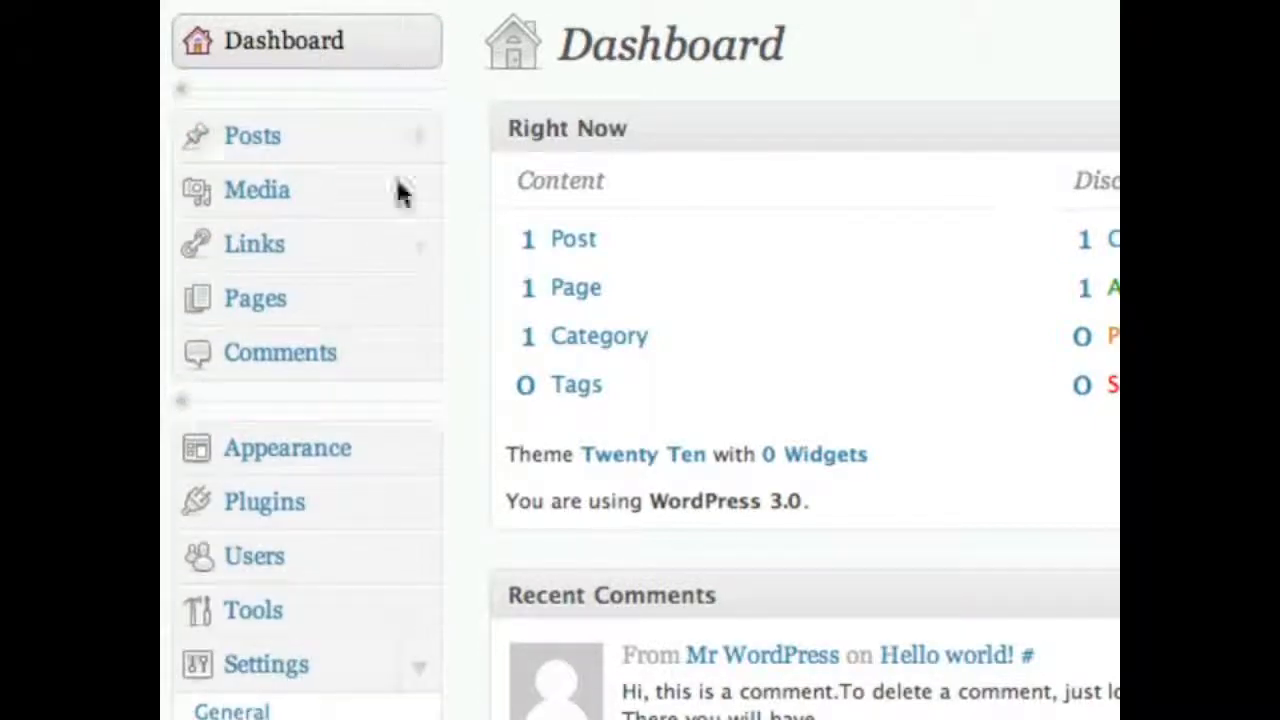
{"action": "left_click", "coordinate": [418, 668]}
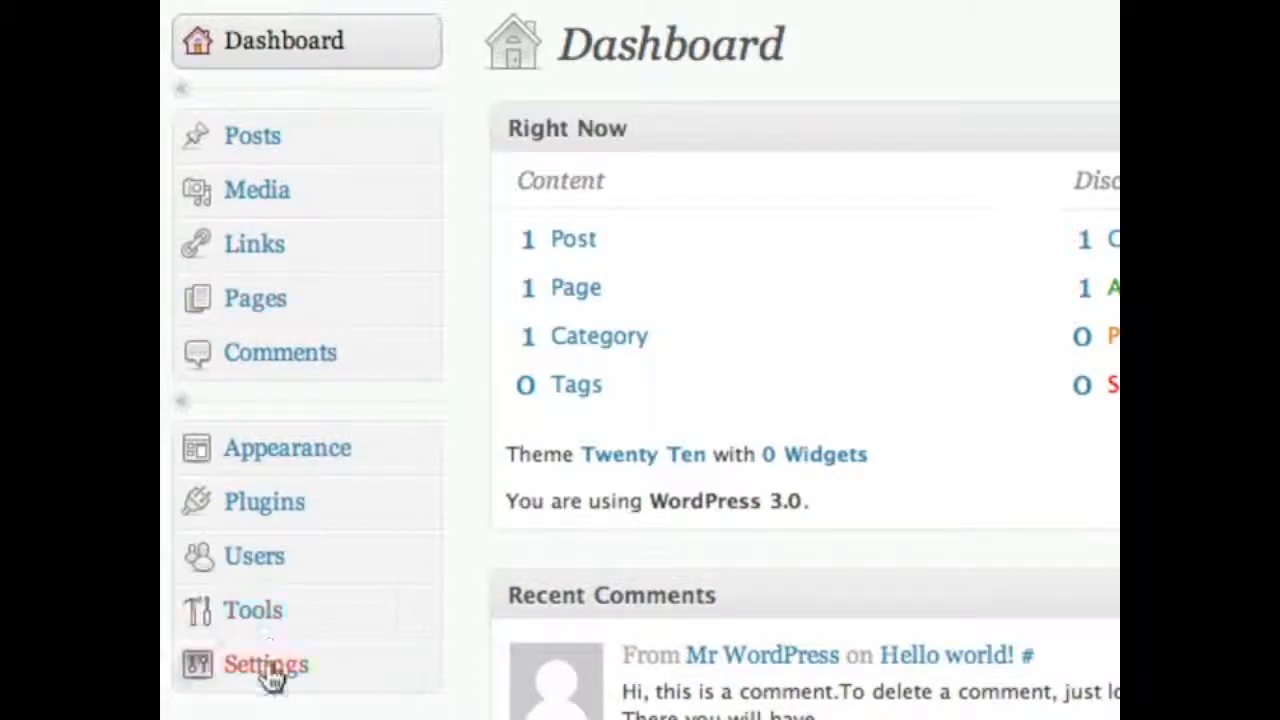
- Expand and re-collapse the Posts, Media, Links and Pages submenus so only top-level items show
{"action": "left_click", "coordinate": [428, 137]}
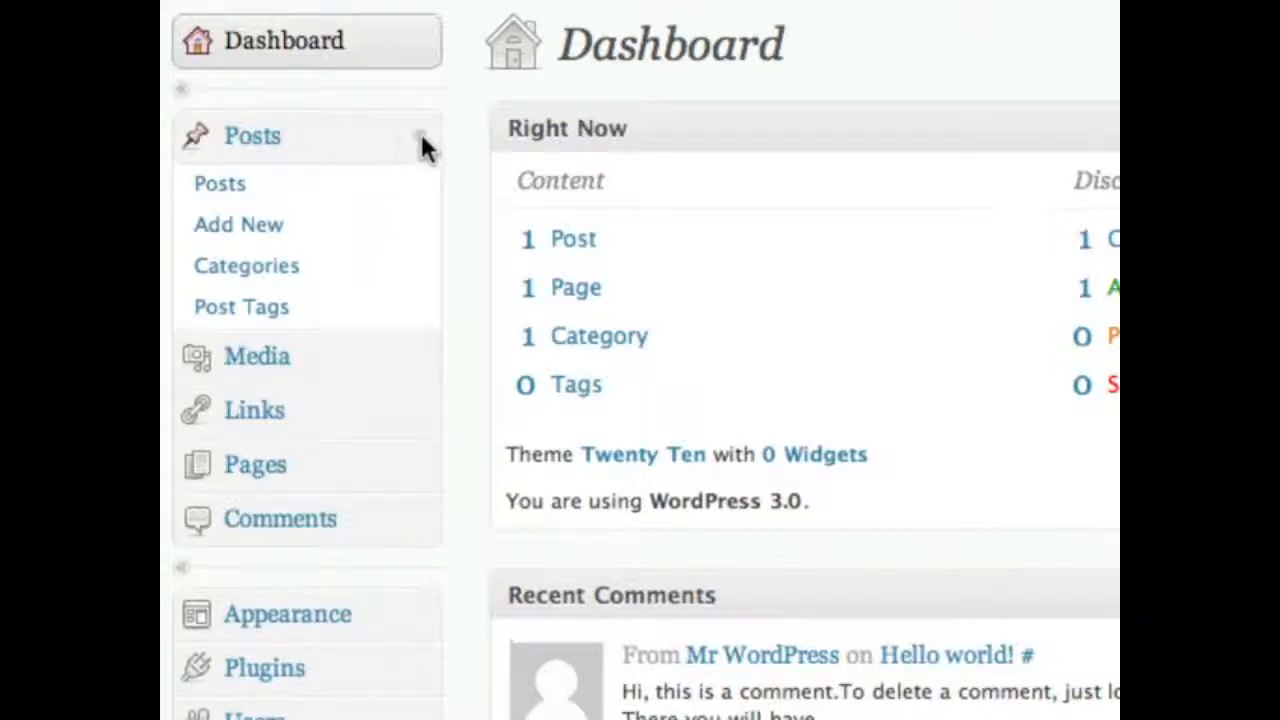
{"action": "left_click", "coordinate": [421, 138]}
{"action": "left_click", "coordinate": [418, 198]}
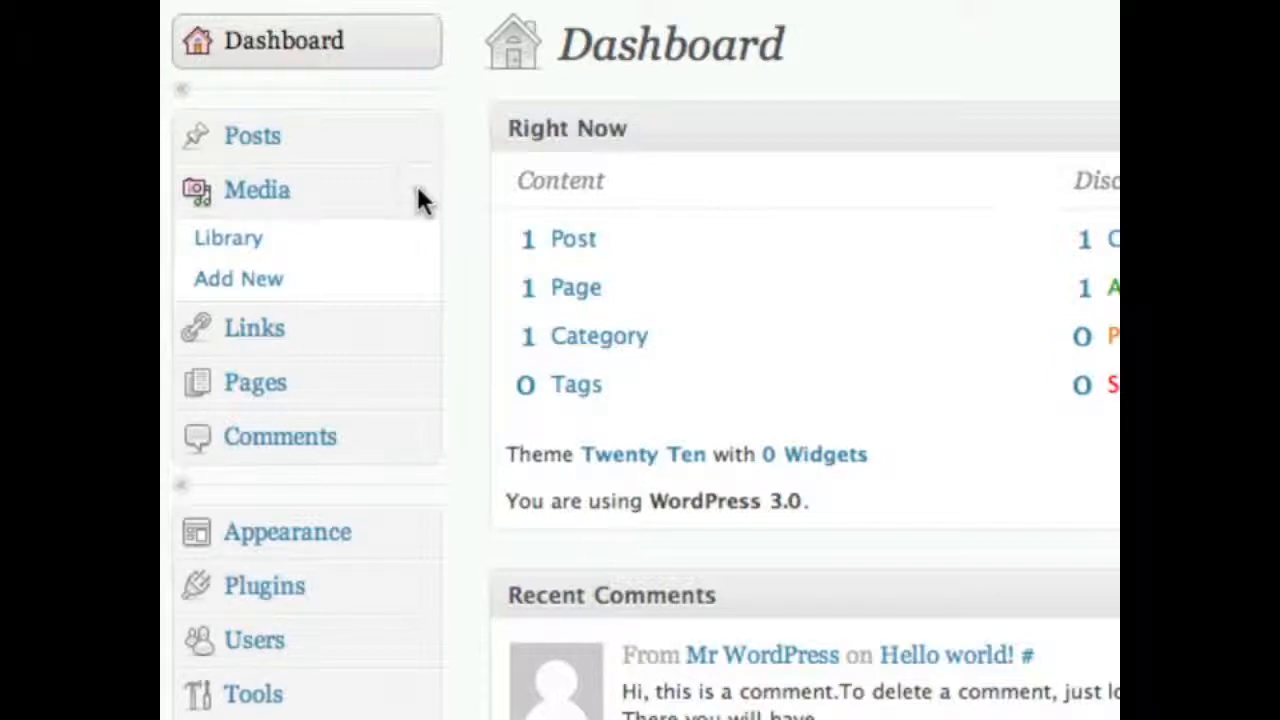
{"action": "left_click", "coordinate": [417, 197]}
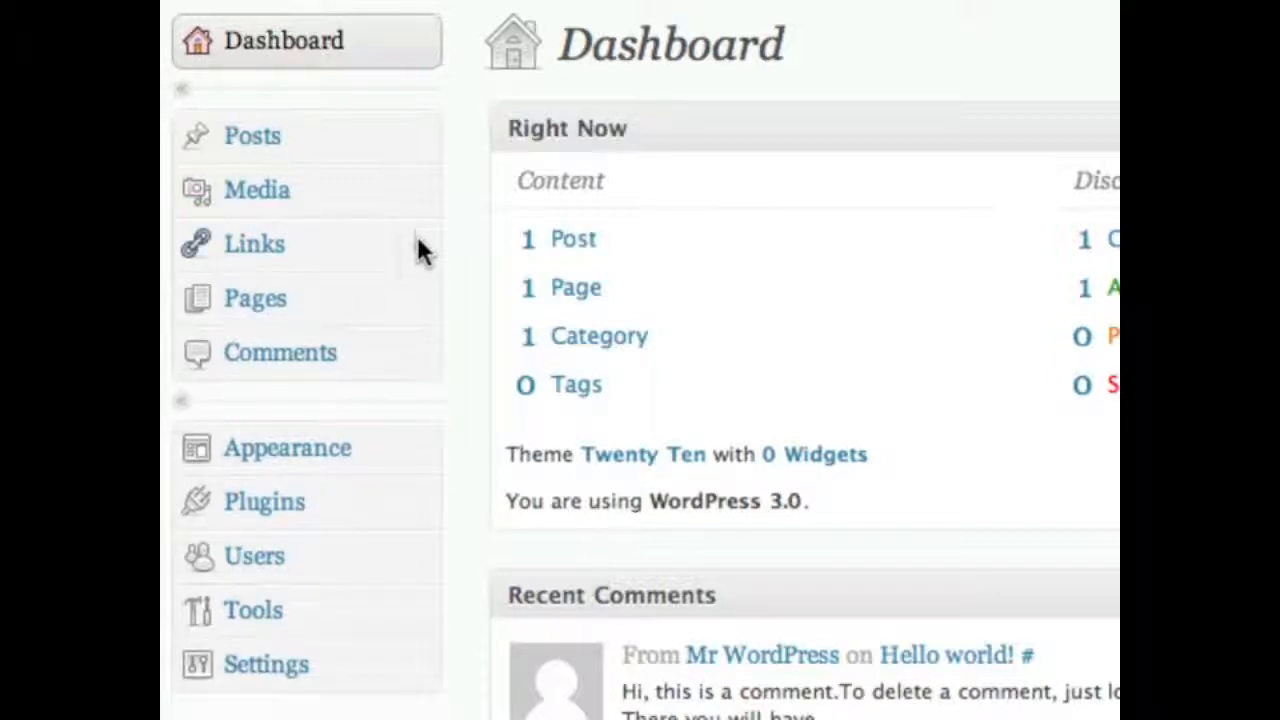
{"action": "left_click", "coordinate": [418, 240]}
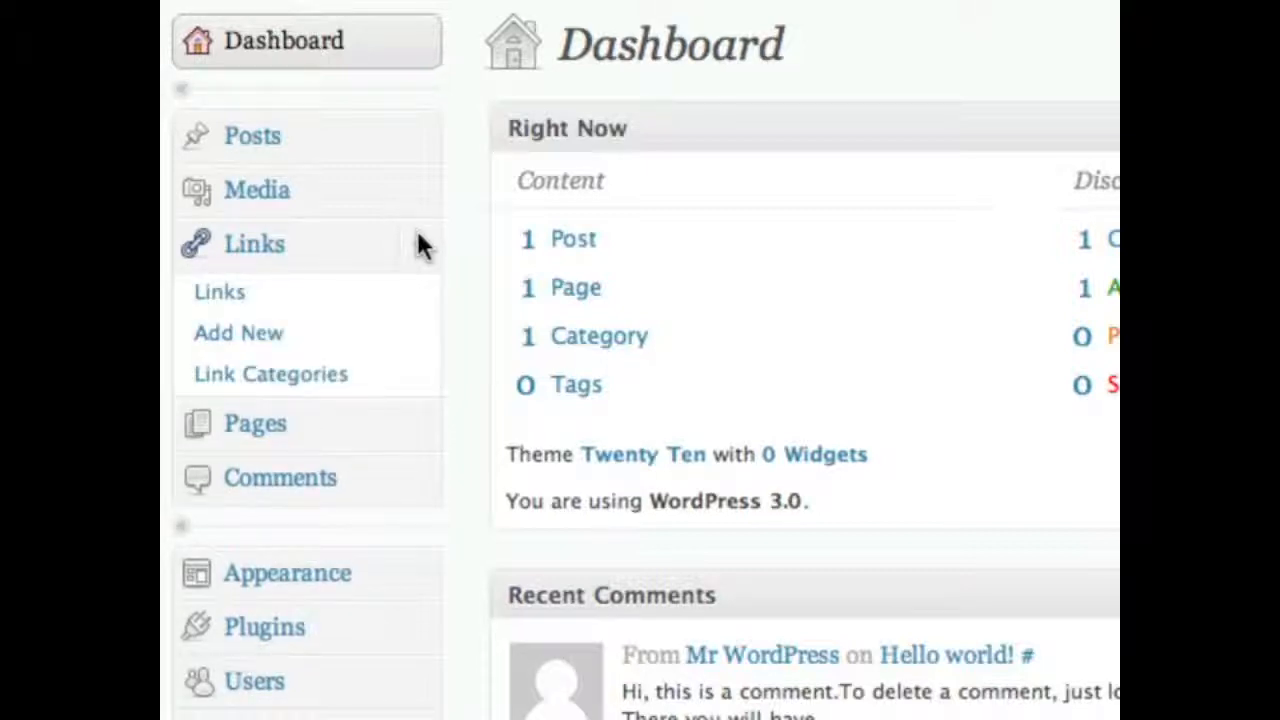
{"action": "left_click", "coordinate": [417, 238]}
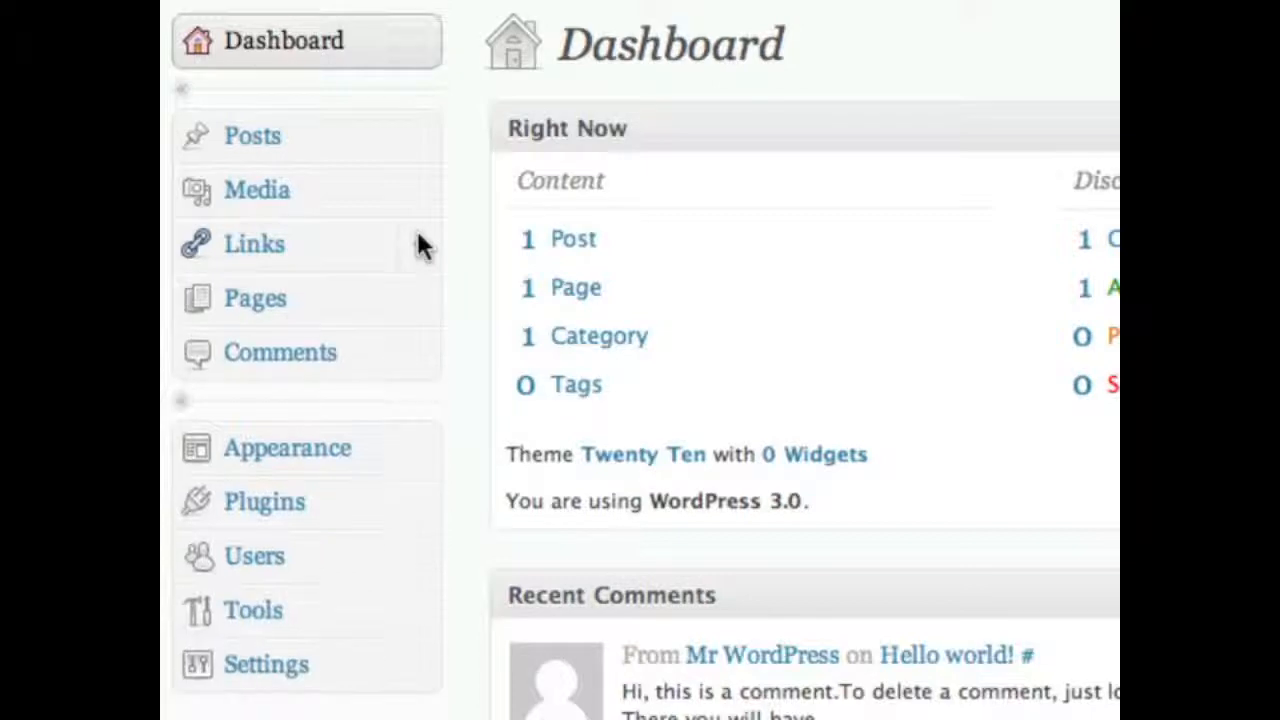
{"action": "left_click", "coordinate": [410, 299]}
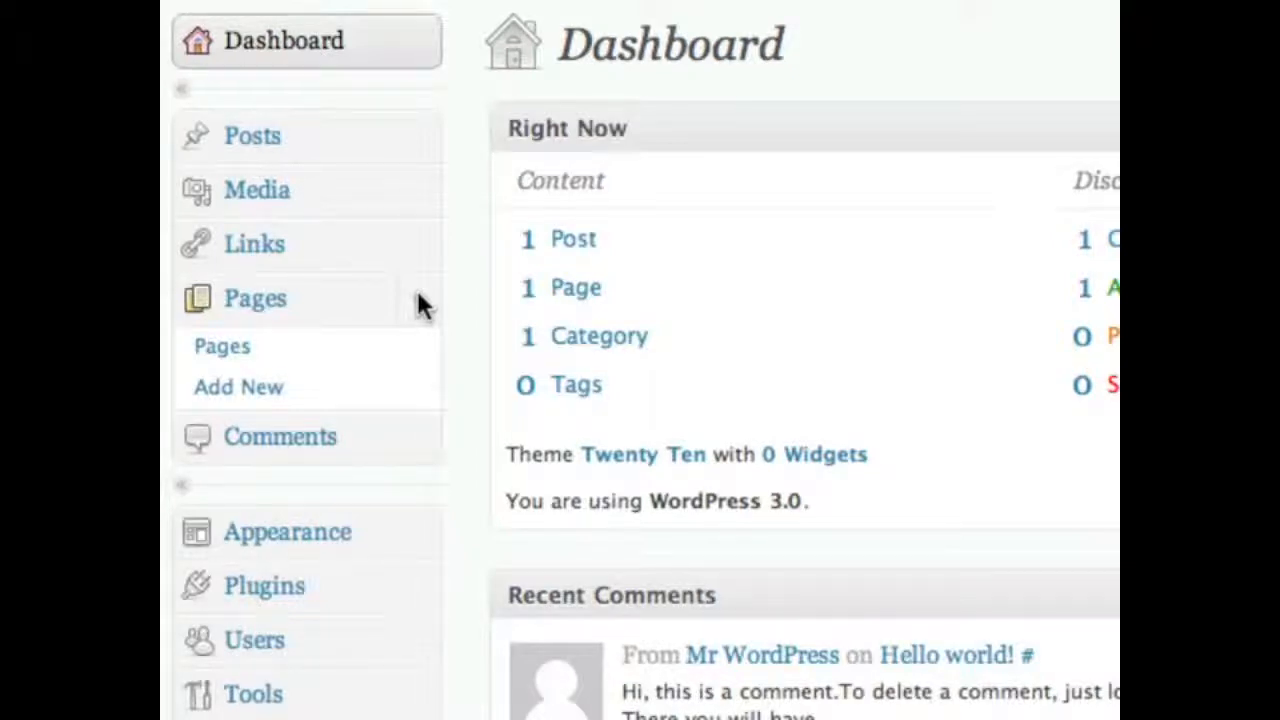
{"action": "left_click", "coordinate": [418, 305]}
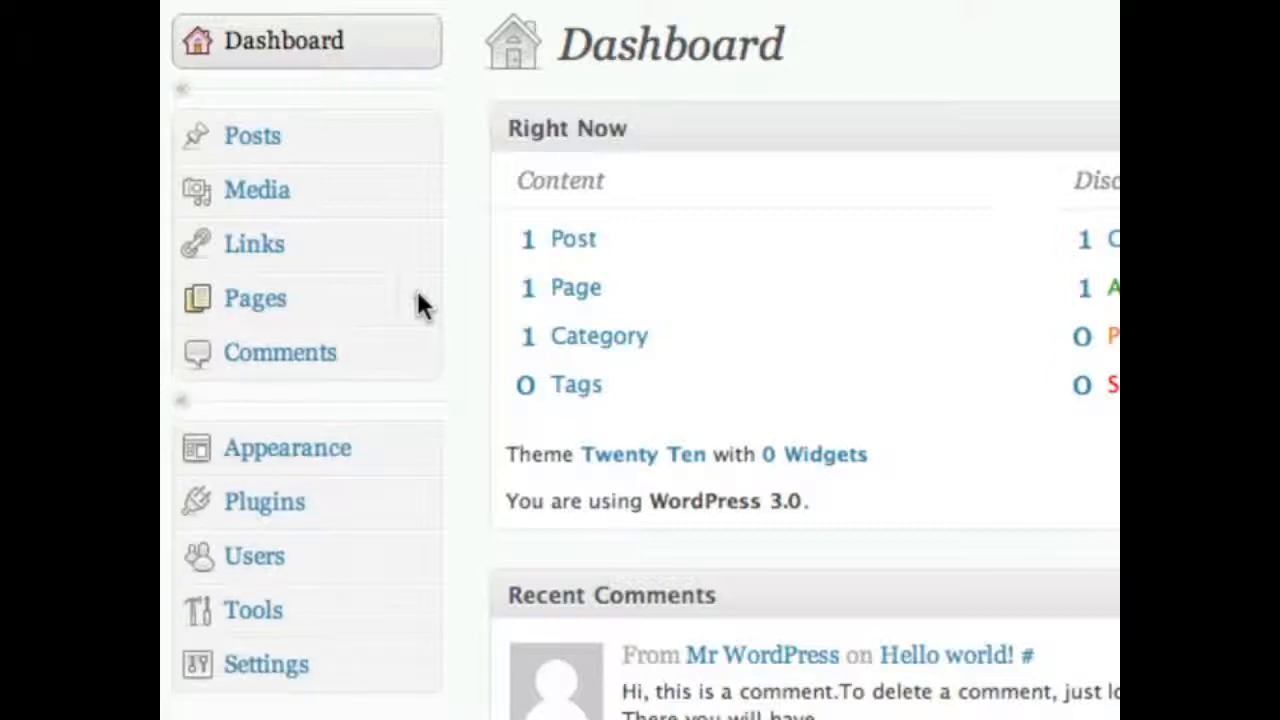
- Show the Comments screen with its default comment and expand the Appearance menu section
{"action": "left_click", "coordinate": [383, 362]}
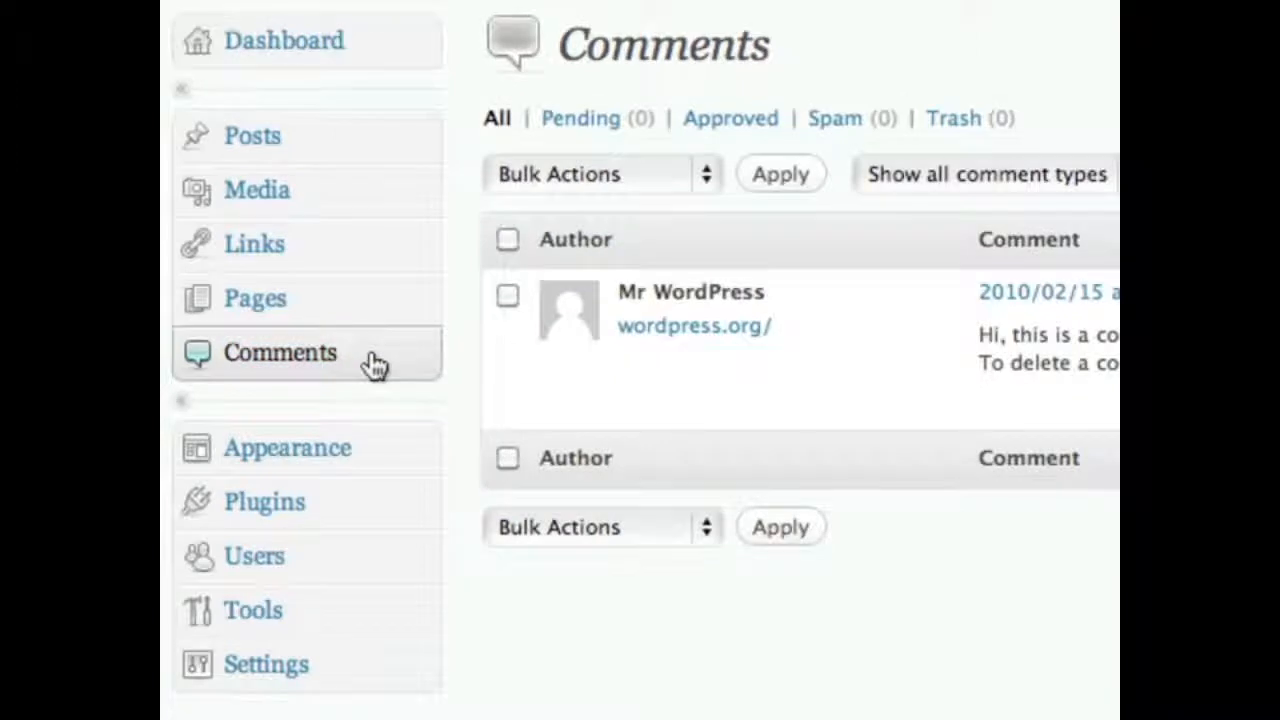
{"action": "scroll", "coordinate": [449, 366], "scroll_direction": "down", "scroll_amount": 8}
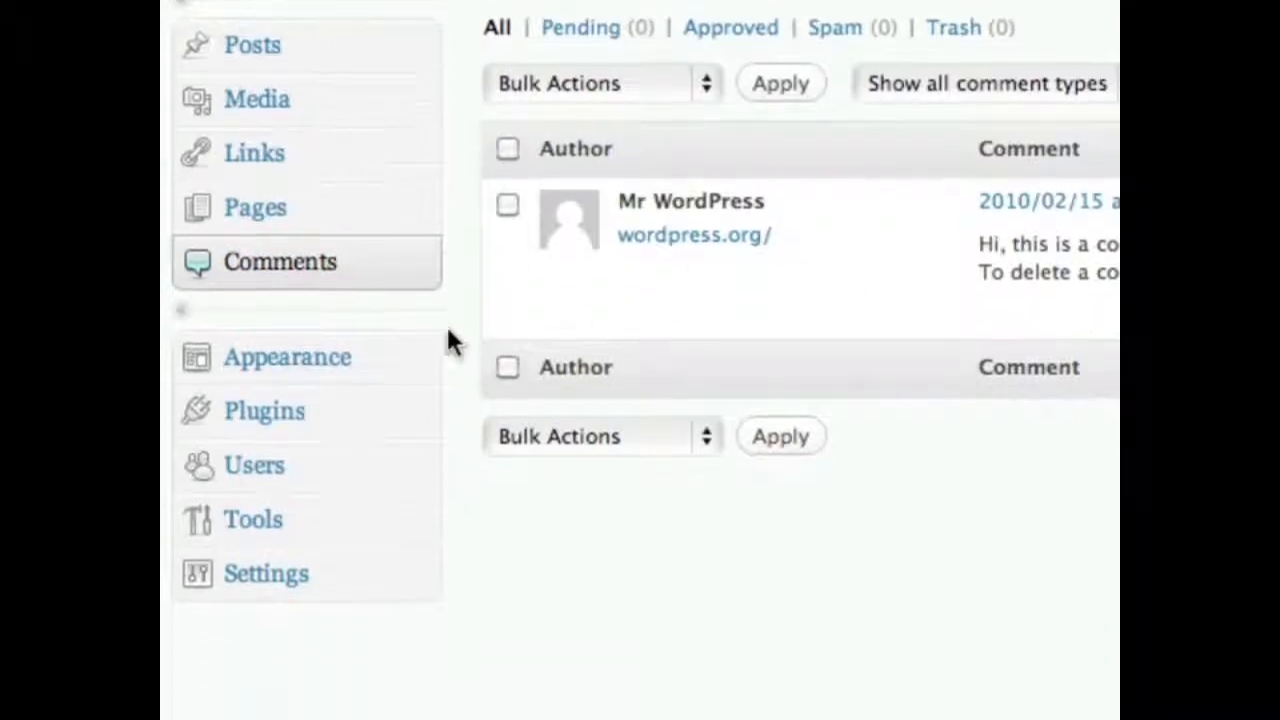
{"action": "left_click", "coordinate": [418, 46]}
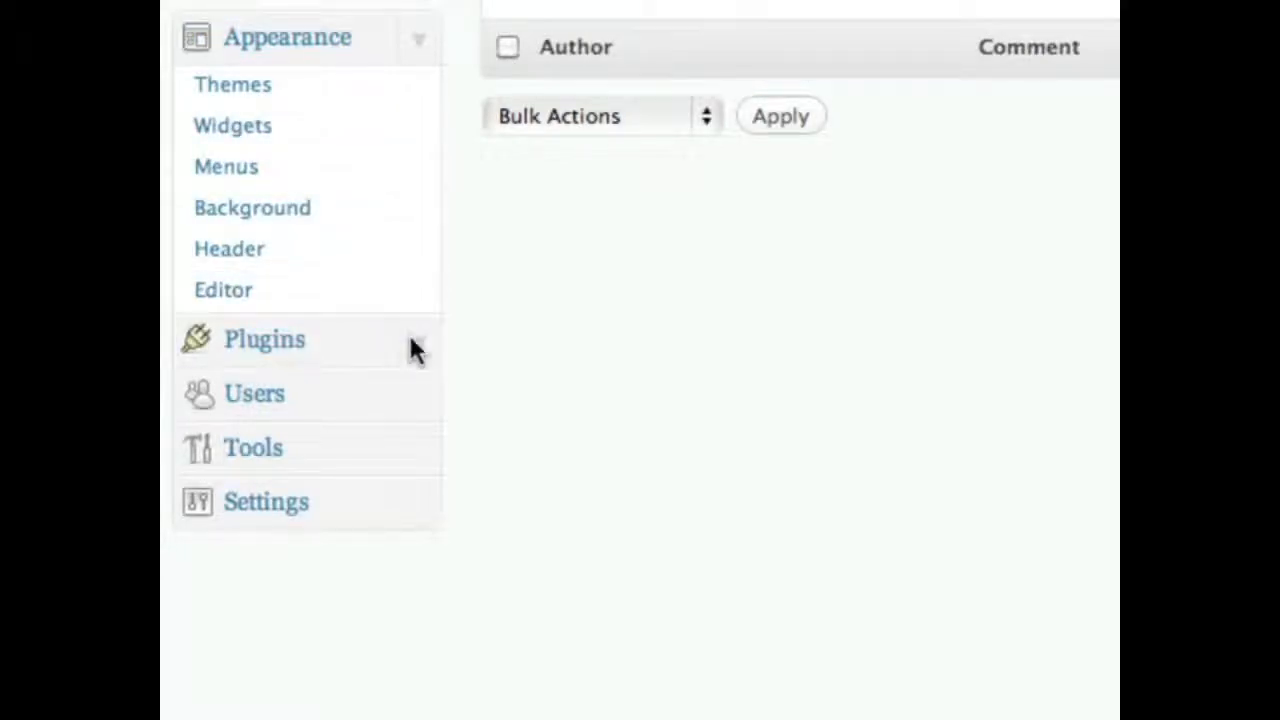
- Collapse Appearance, then expand and collapse the Plugins and Users submenus to view their pages
{"action": "left_click", "coordinate": [420, 48]}
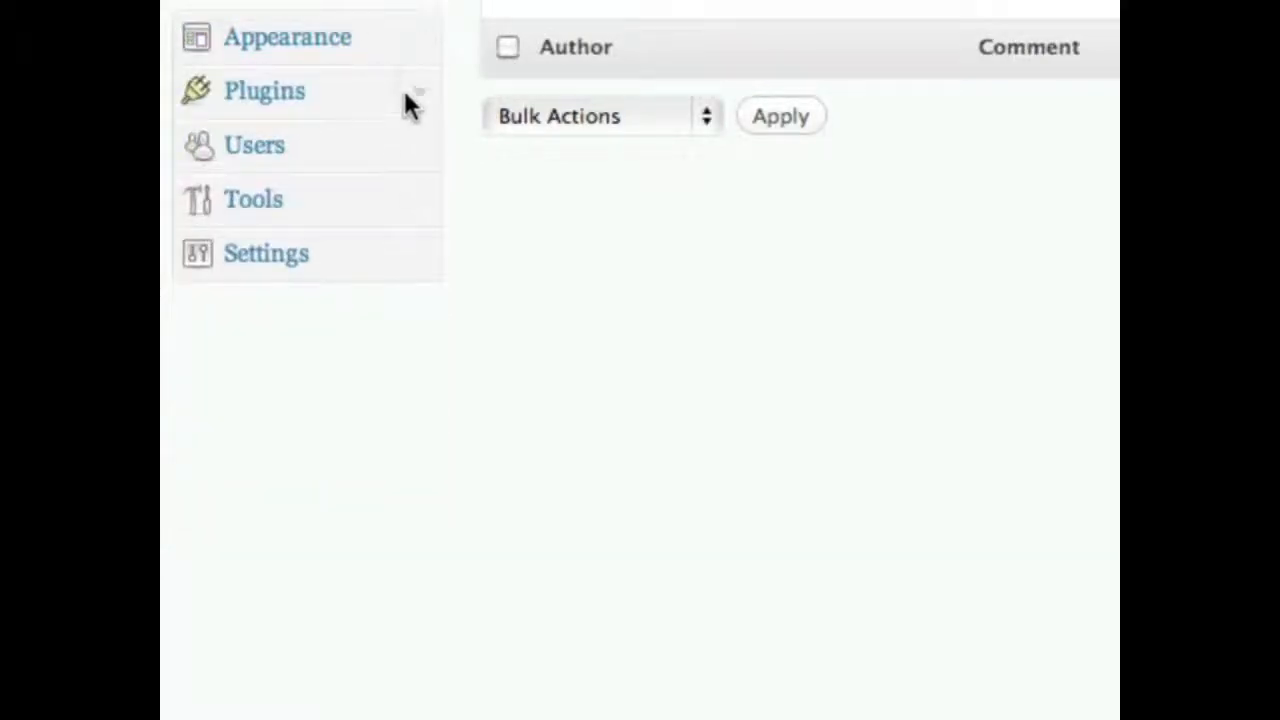
{"action": "left_click", "coordinate": [420, 84]}
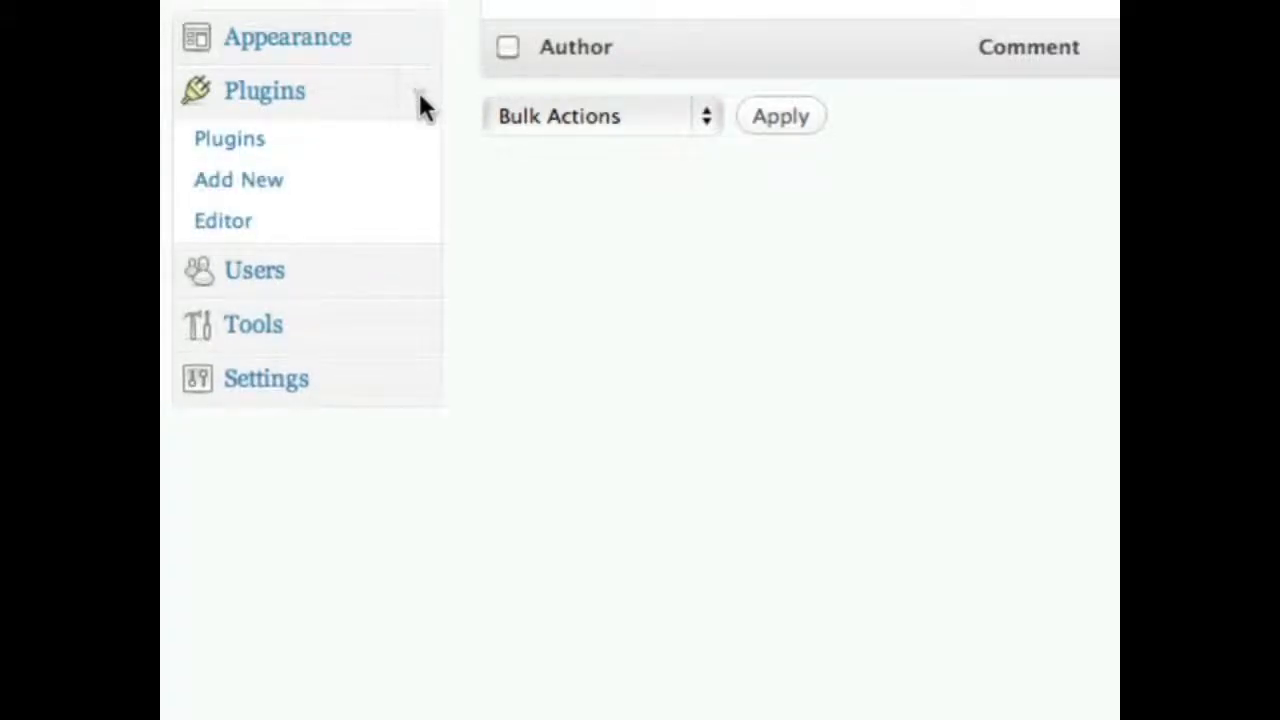
{"action": "left_click", "coordinate": [420, 105]}
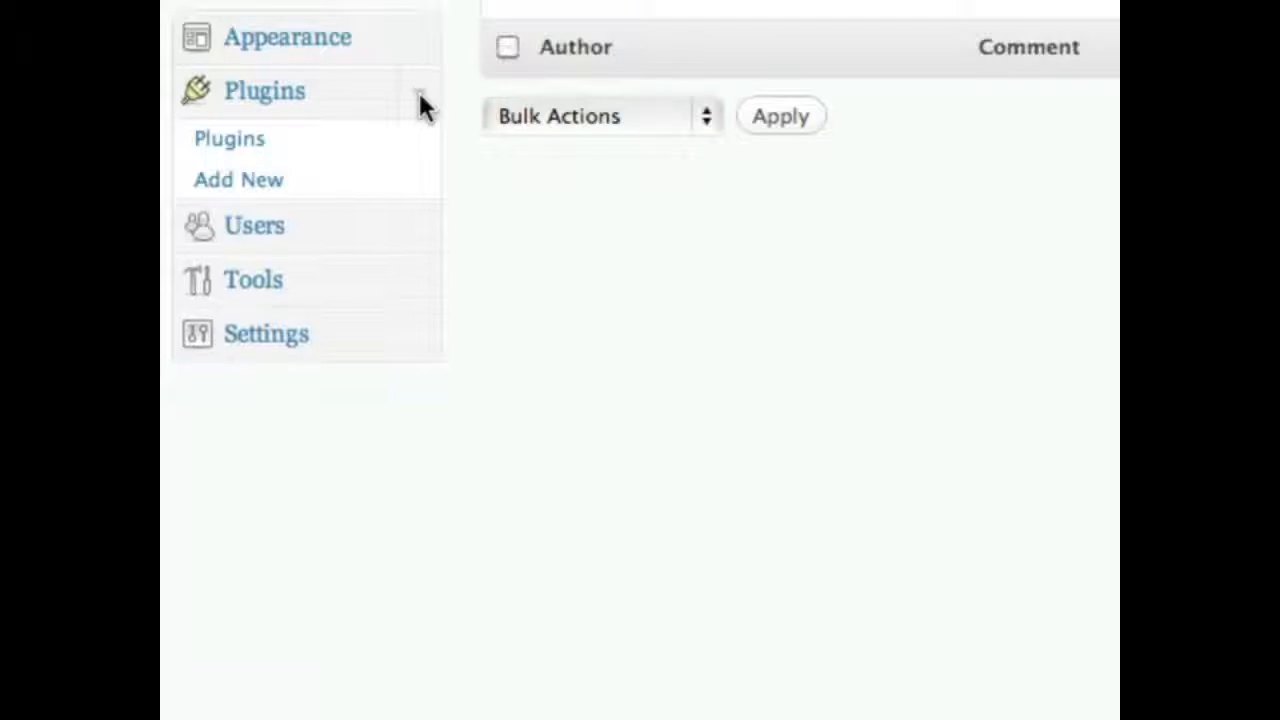
{"action": "left_click", "coordinate": [416, 150]}
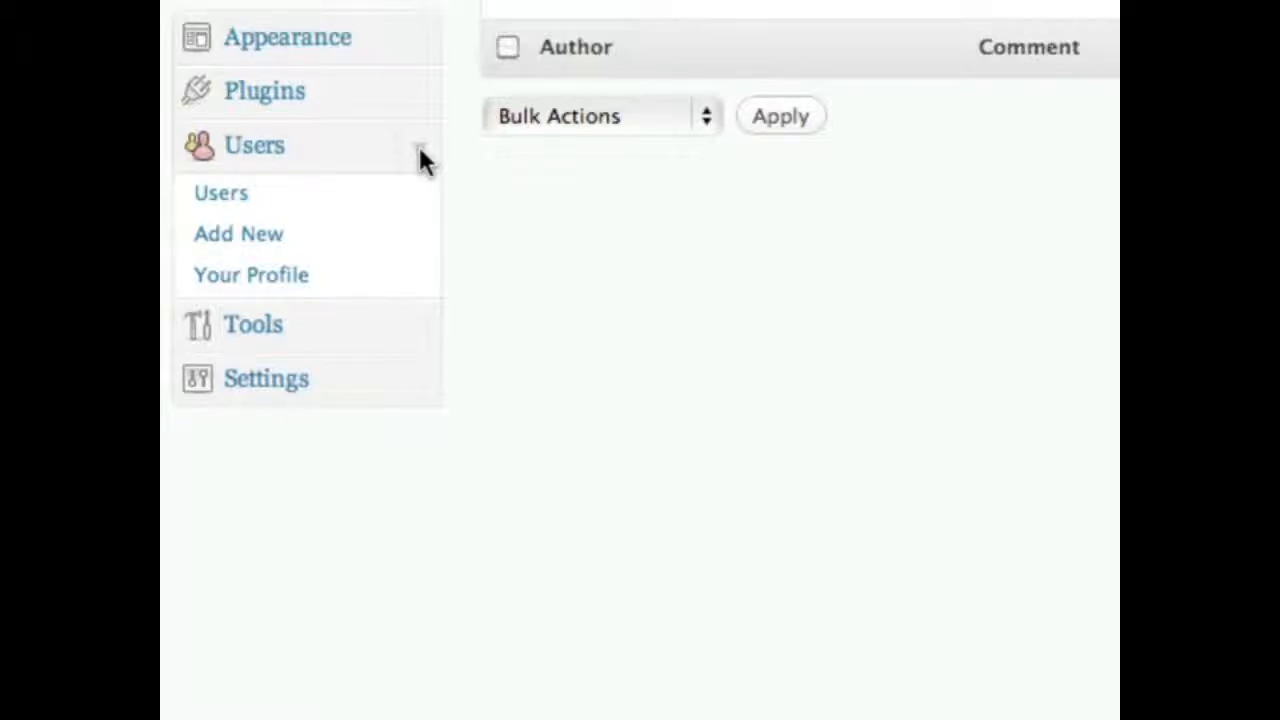
{"action": "left_click", "coordinate": [420, 155]}
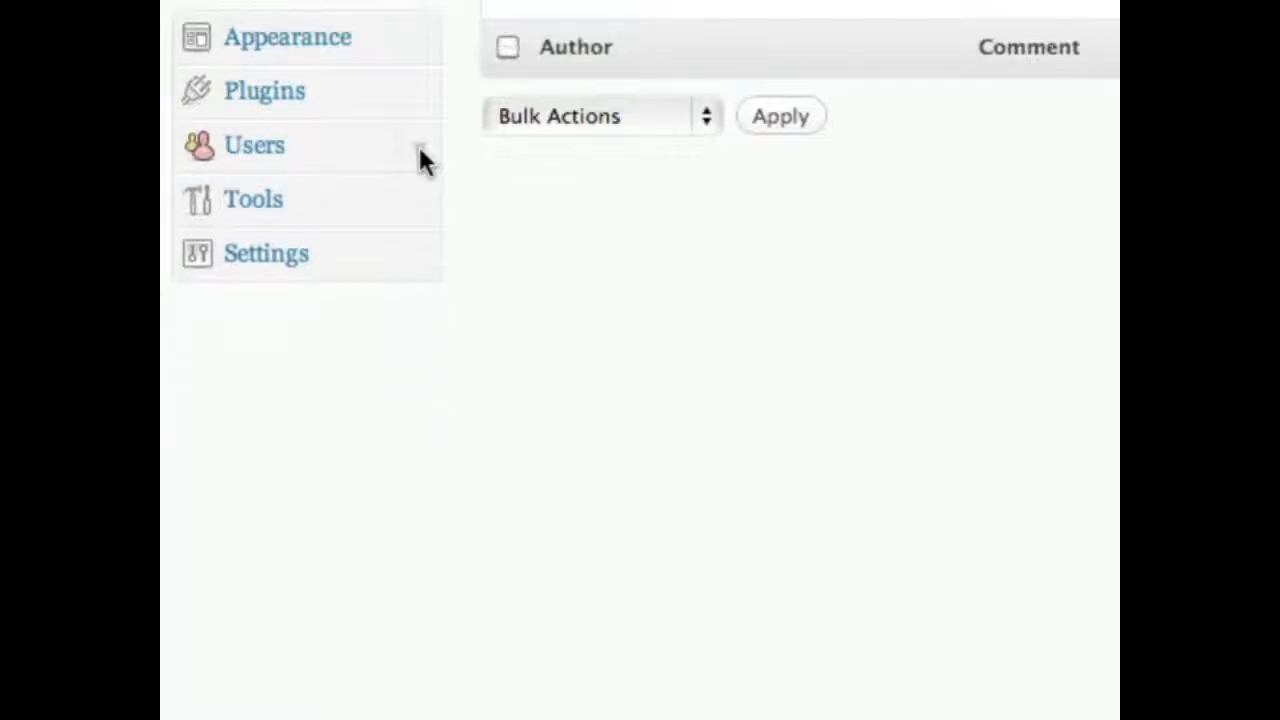
- Expand and collapse the Tools and Settings submenus, then return to the Dashboard
{"action": "left_click", "coordinate": [413, 203]}
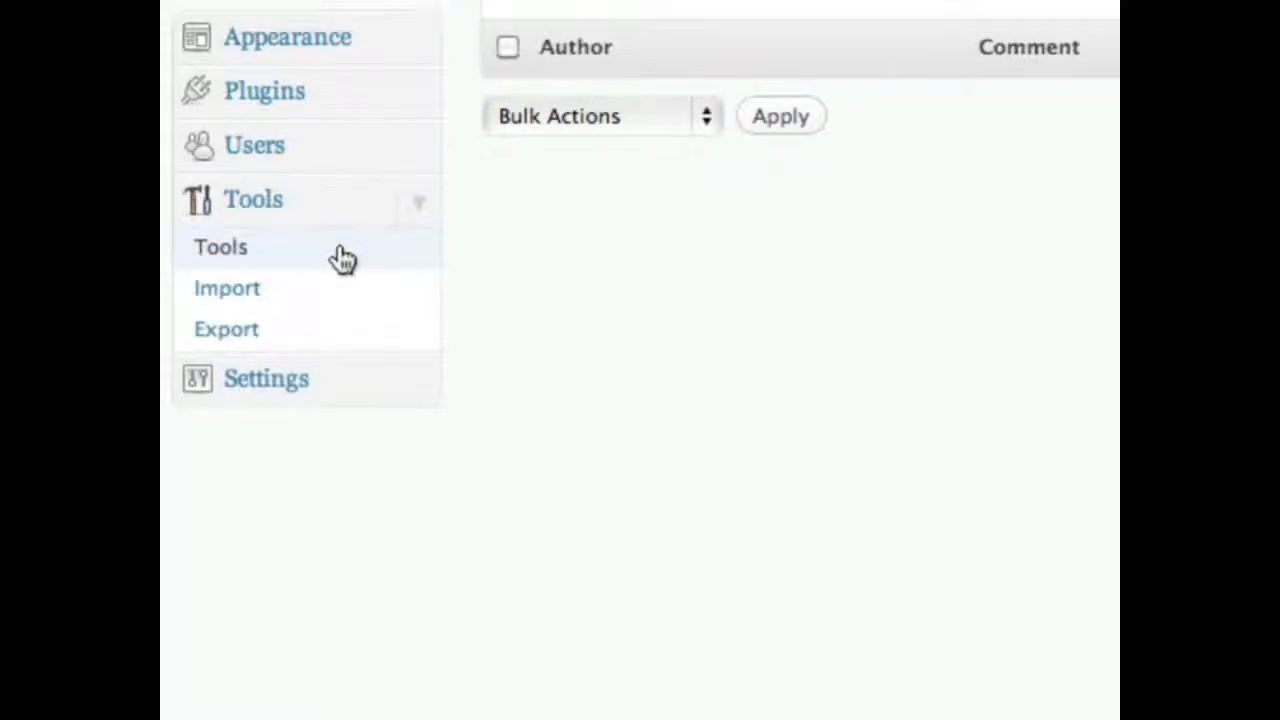
{"action": "left_click", "coordinate": [420, 200]}
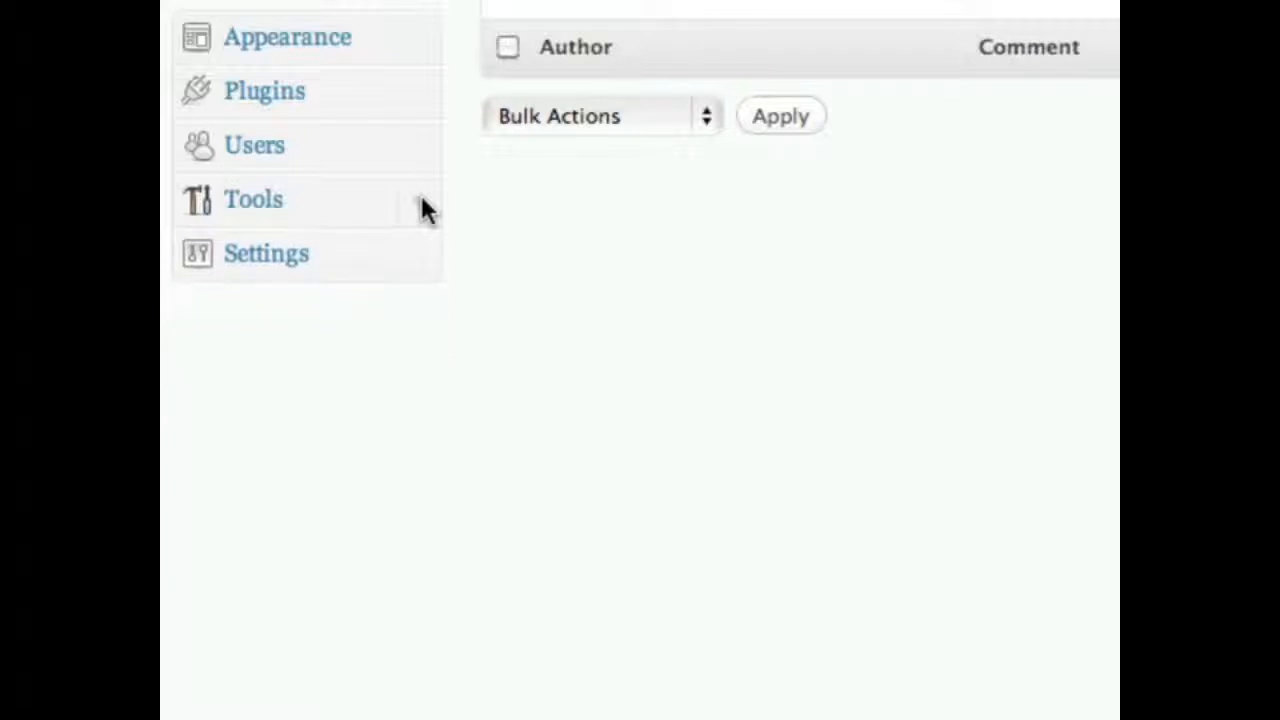
{"action": "left_click", "coordinate": [420, 257]}
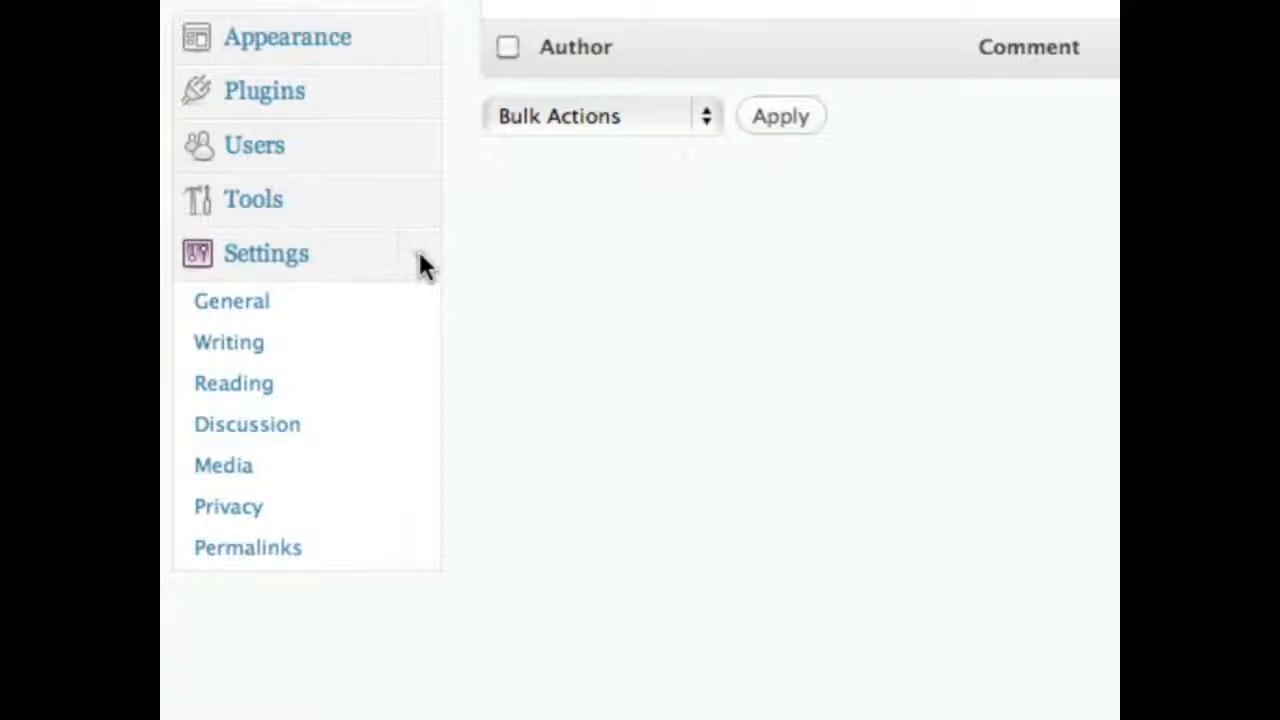
{"action": "left_click", "coordinate": [420, 262]}
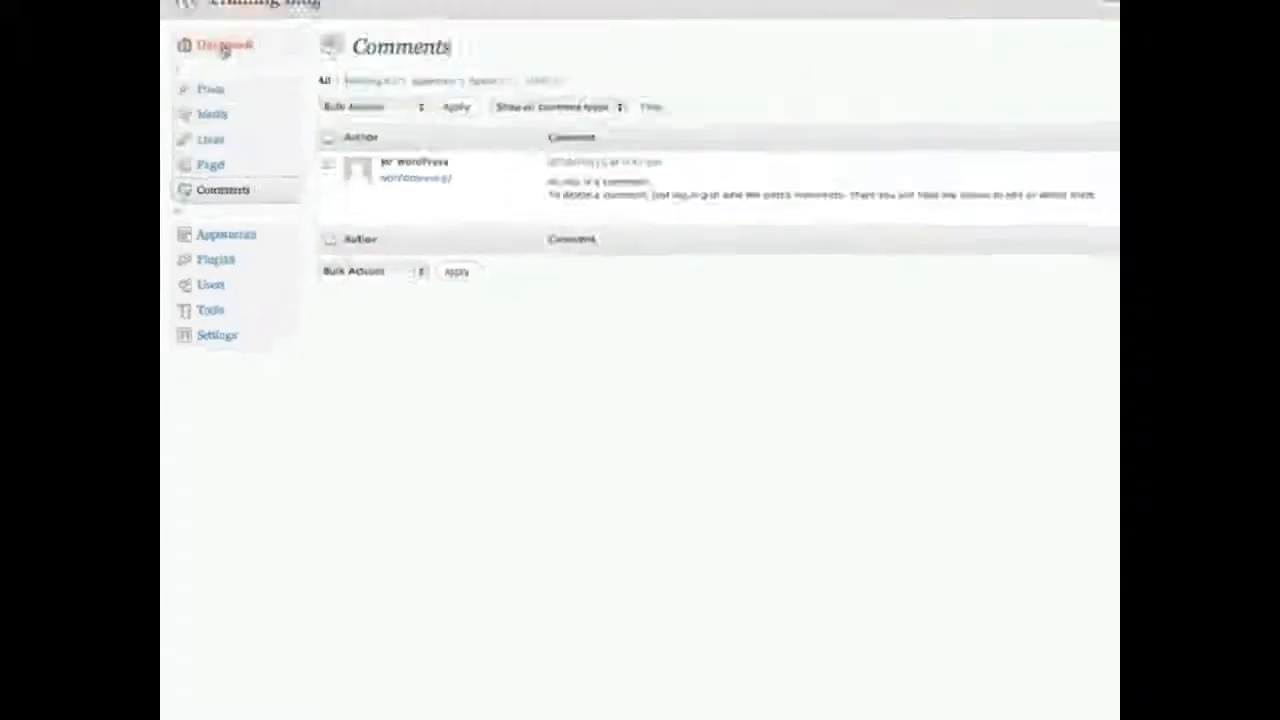
{"action": "left_click", "coordinate": [225, 46]}
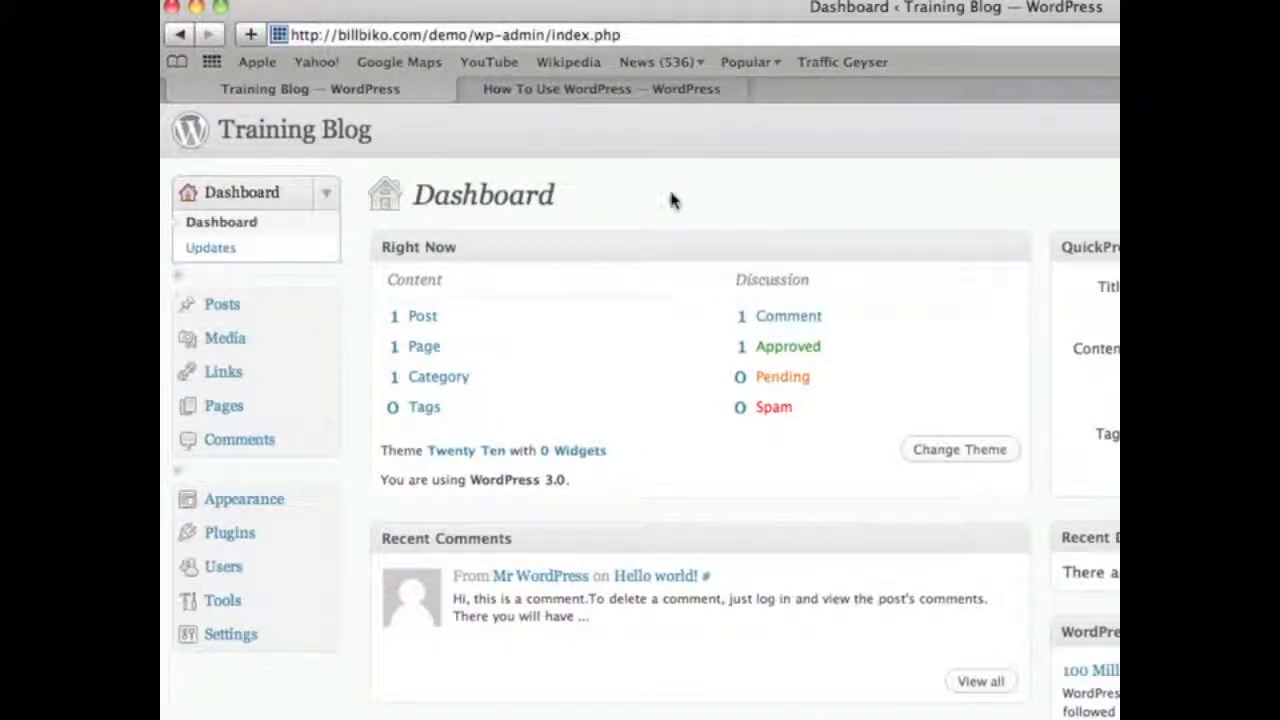
{"action": "left_click", "coordinate": [517, 248]}
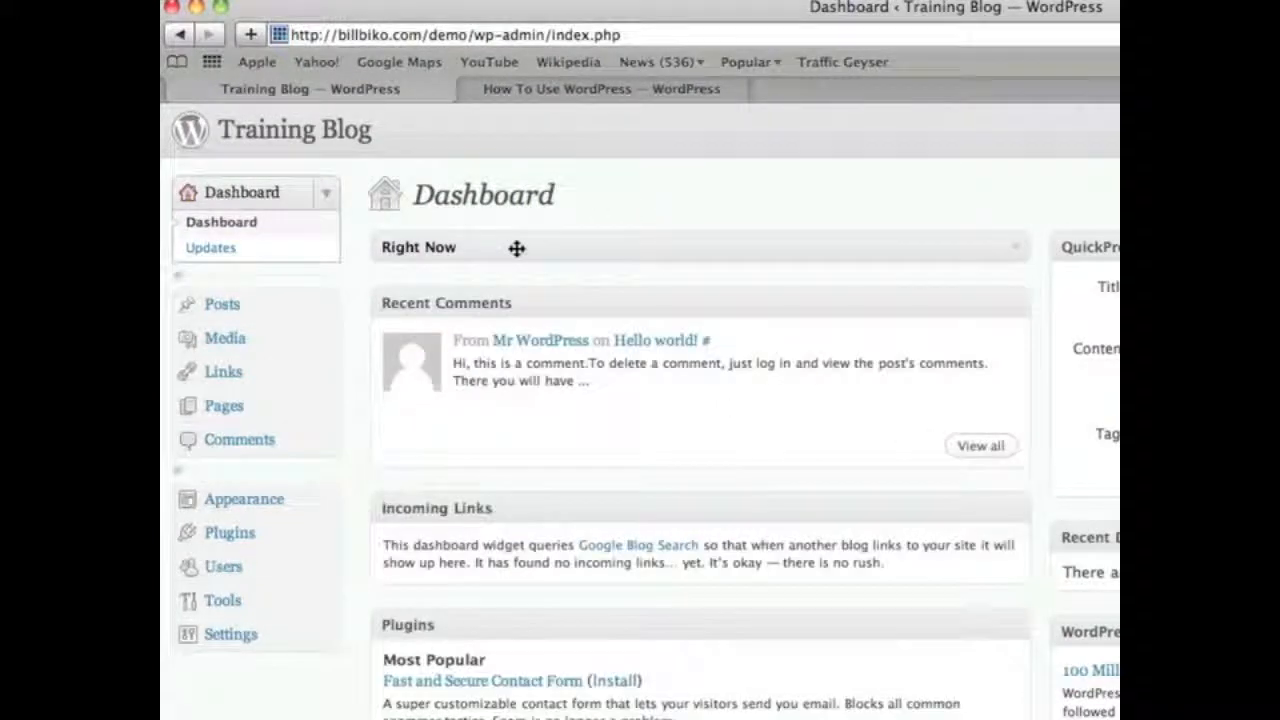
{"action": "left_click", "coordinate": [517, 248]}
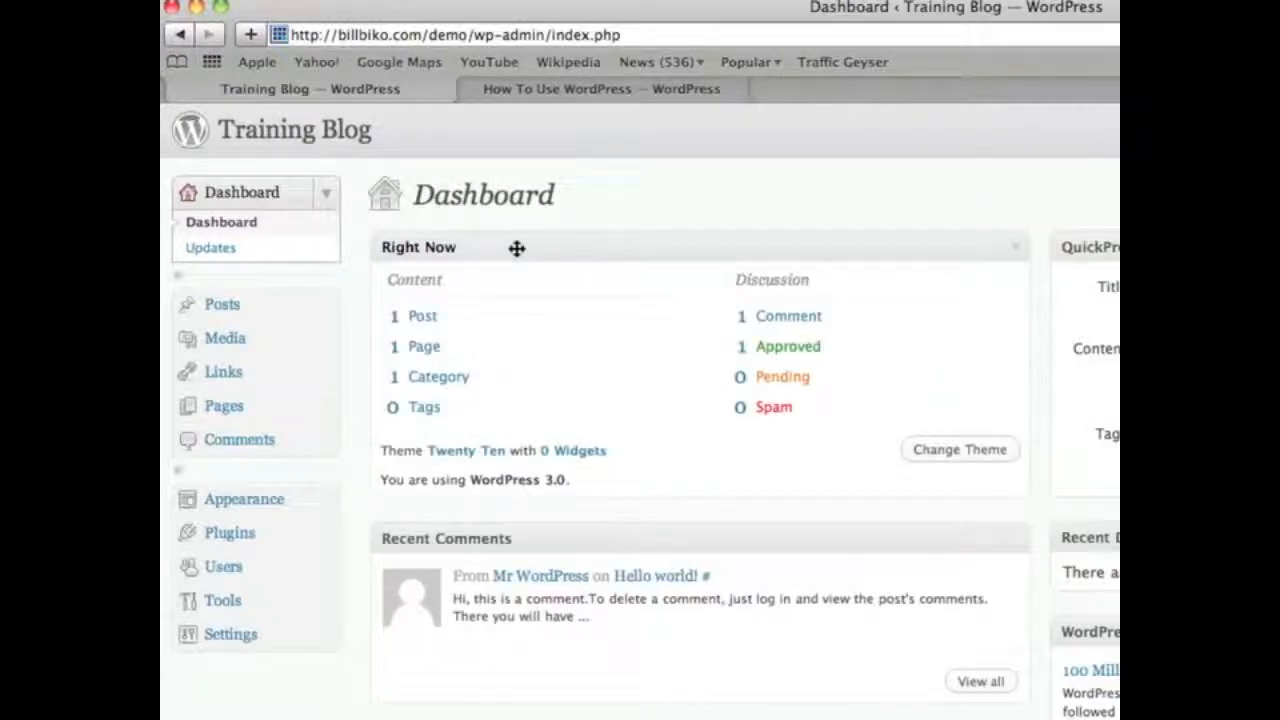
{"action": "left_click", "coordinate": [517, 248]}
{"action": "left_click", "coordinate": [517, 248]}
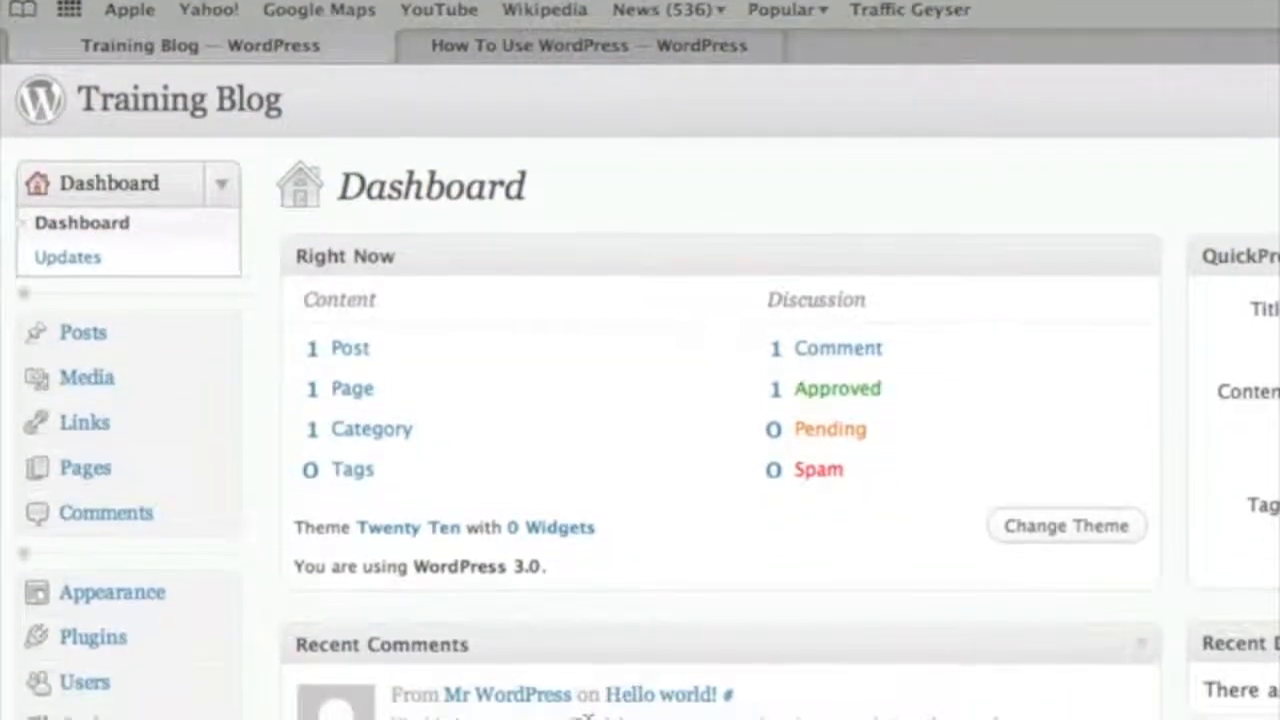
{"action": "mouse_move", "coordinate": [728, 630]}
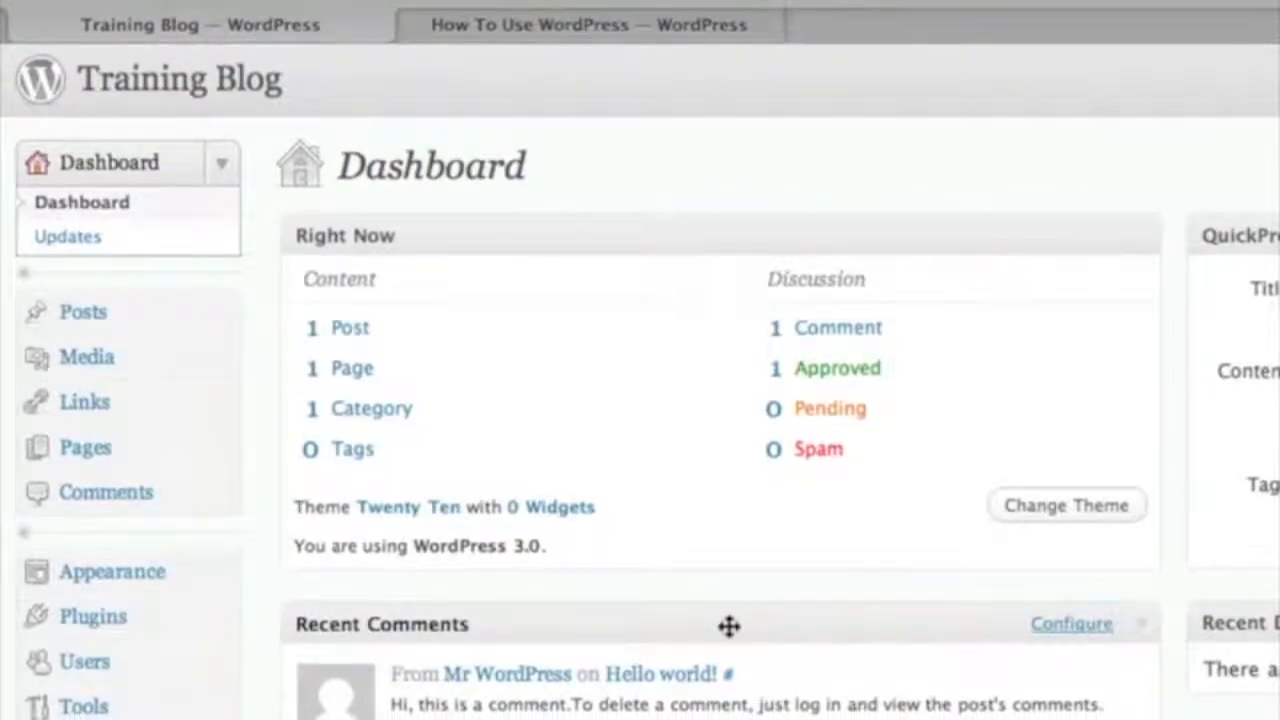
{"action": "left_click", "coordinate": [1075, 591]}
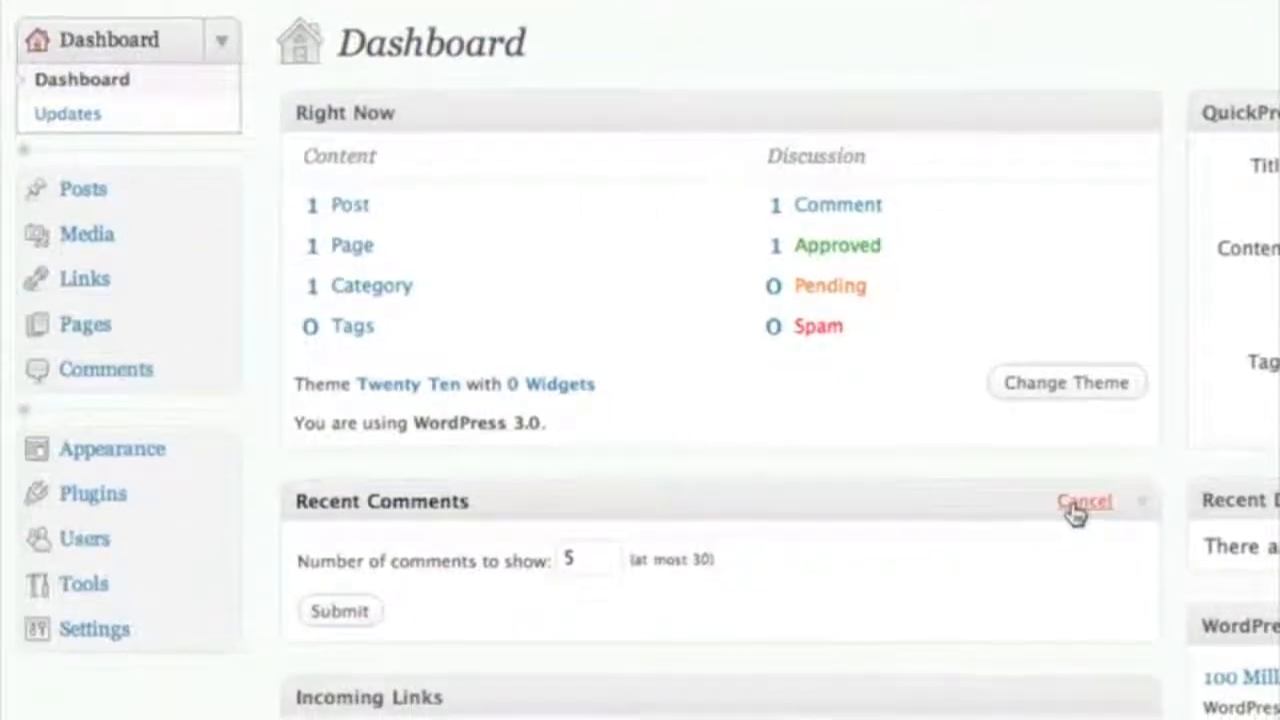
{"action": "left_click", "coordinate": [1084, 487]}
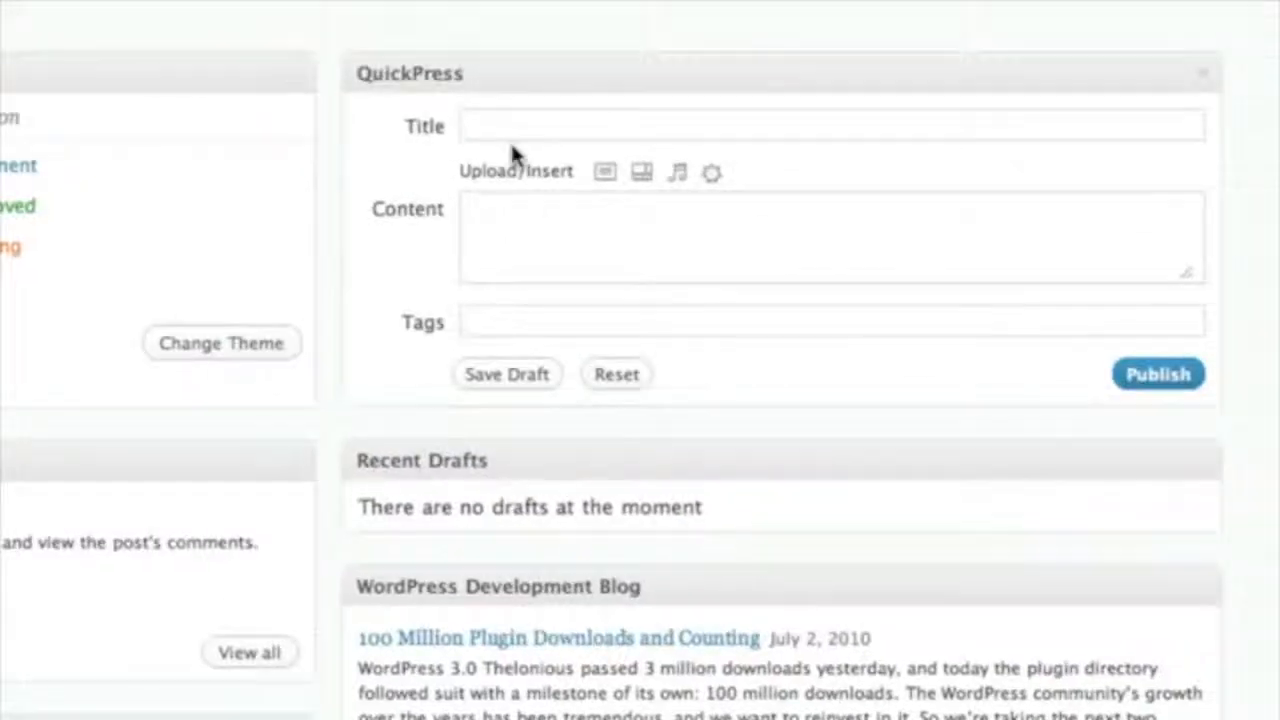
{"action": "left_click", "coordinate": [547, 75]}
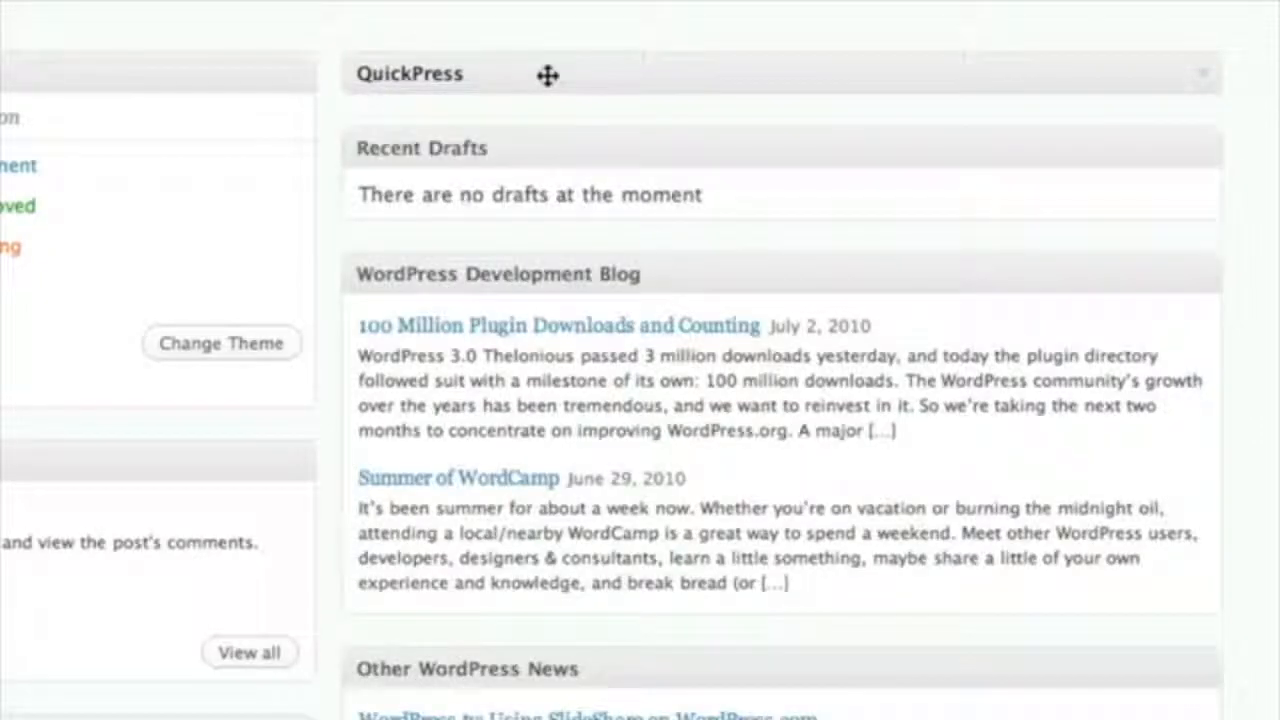
{"action": "left_click", "coordinate": [545, 77]}
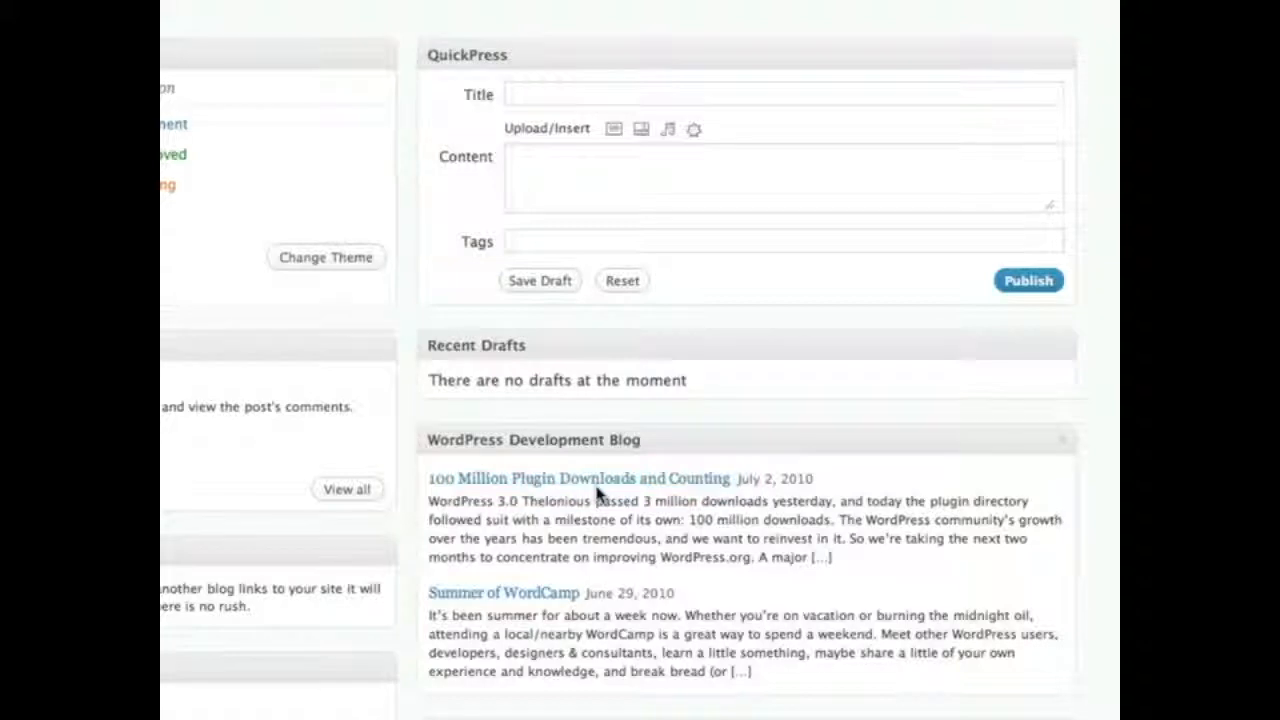
{"action": "scroll", "coordinate": [610, 517], "scroll_direction": "down", "scroll_amount": 5}
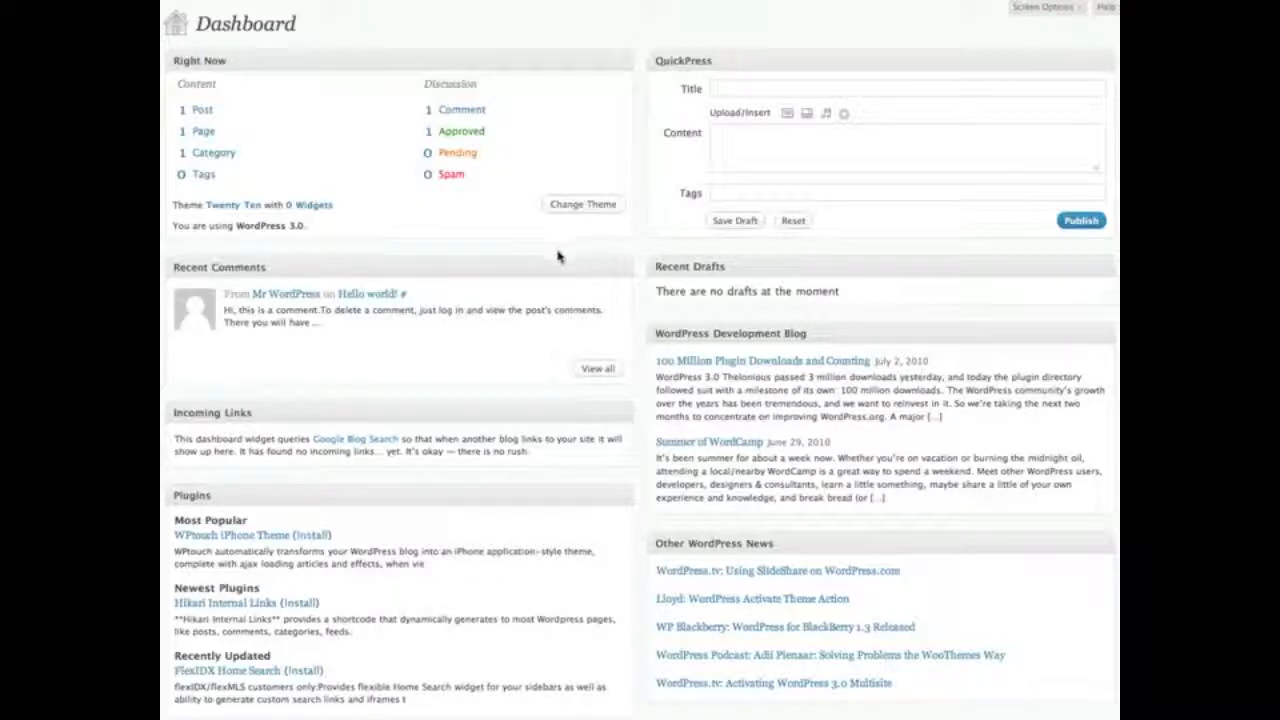
{"action": "mouse_move", "coordinate": [369, 495]}
{"action": "left_mouse_down"}
{"action": "mouse_move", "coordinate": [368, 255]}
{"action": "mouse_move", "coordinate": [363, 670]}
{"action": "mouse_move", "coordinate": [657, 532]}
{"action": "mouse_move", "coordinate": [843, 251]}
{"action": "mouse_move", "coordinate": [363, 515]}
{"action": "mouse_move", "coordinate": [359, 494]}
{"action": "left_mouse_up"}
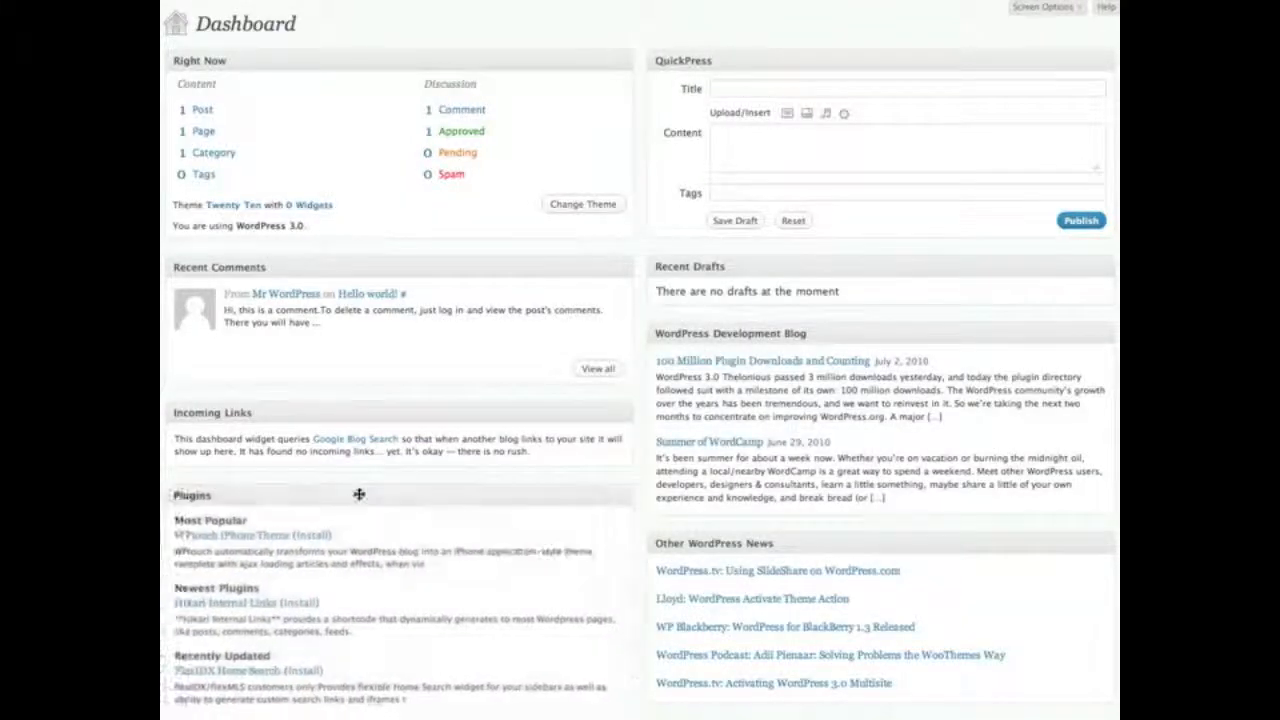